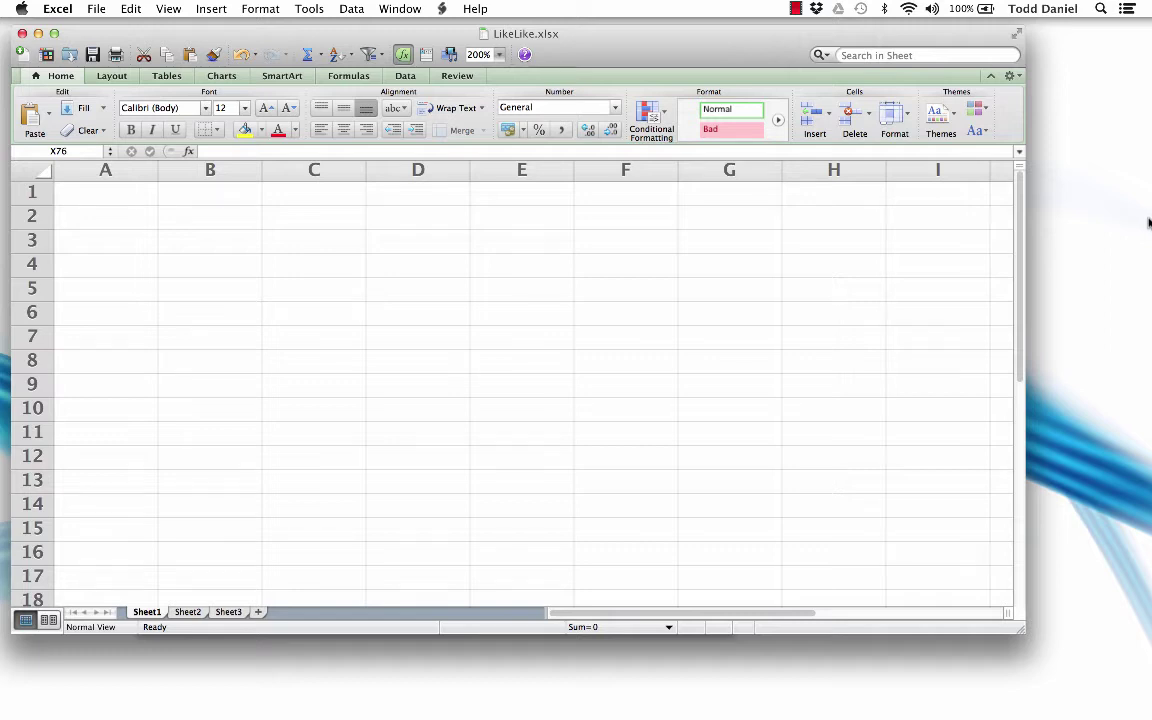
Enter bold headers 'Adults' in A1 and 'Teens' in B1
{"action": "left_click", "coordinate": [140, 203]}
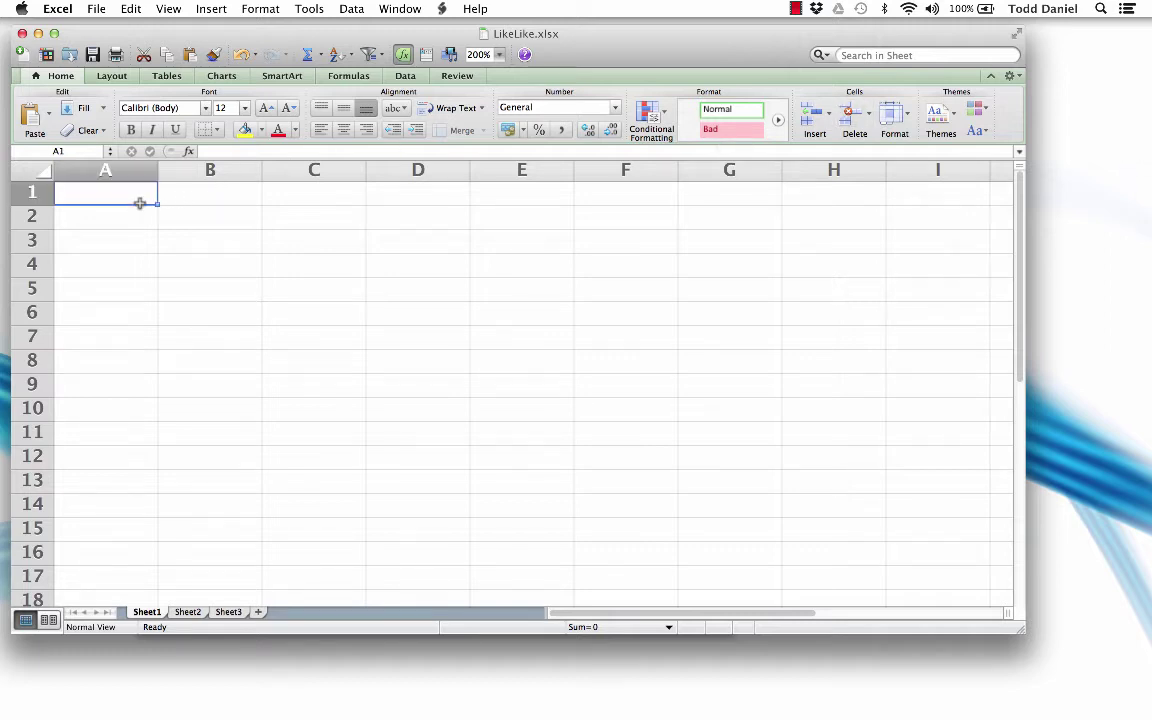
{"action": "type", "text": "Adults"}
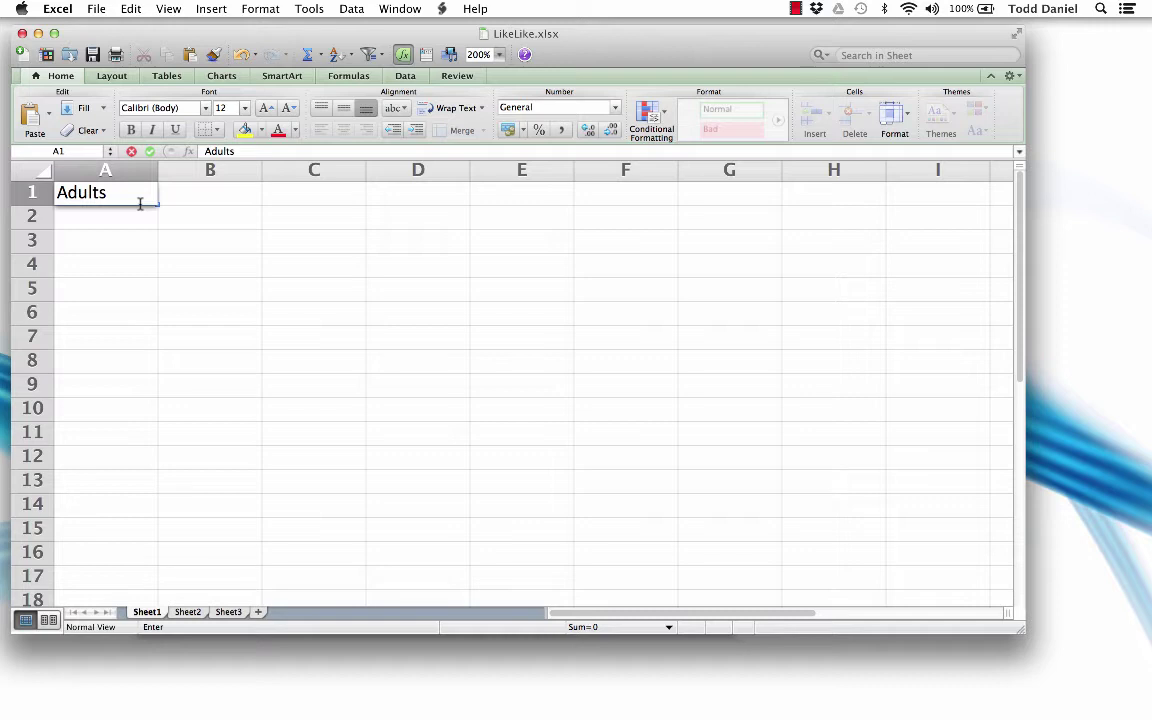
{"action": "left_click", "coordinate": [203, 195]}
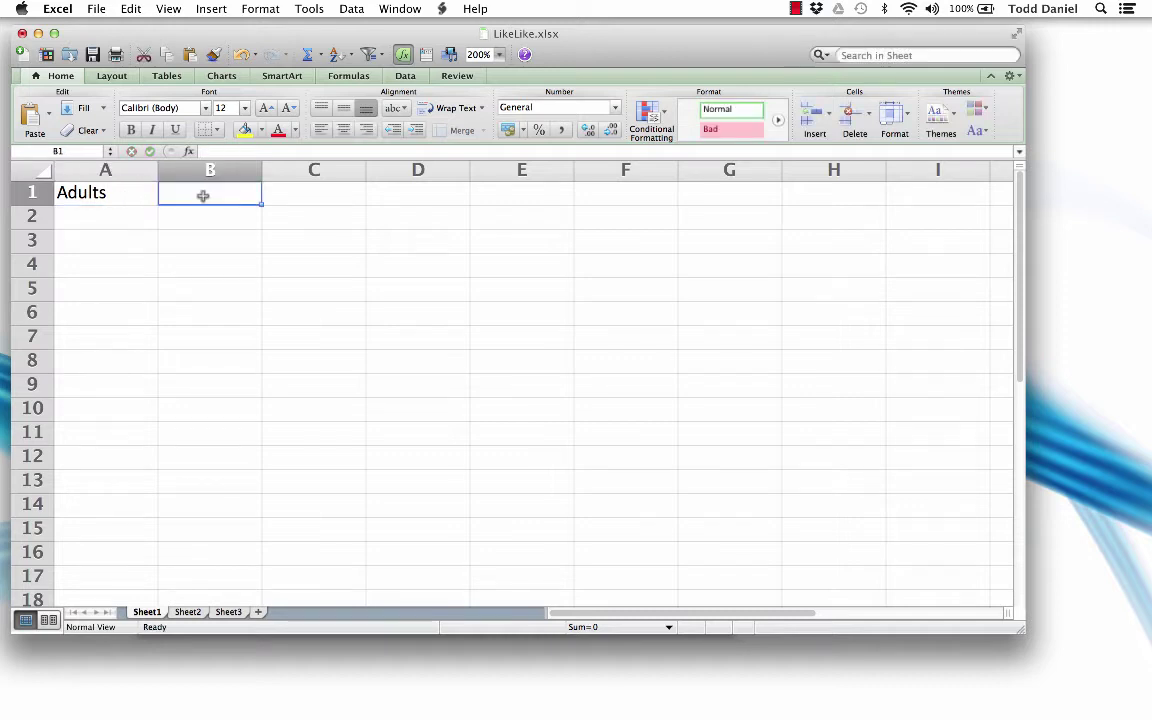
{"action": "type", "text": "Teens"}
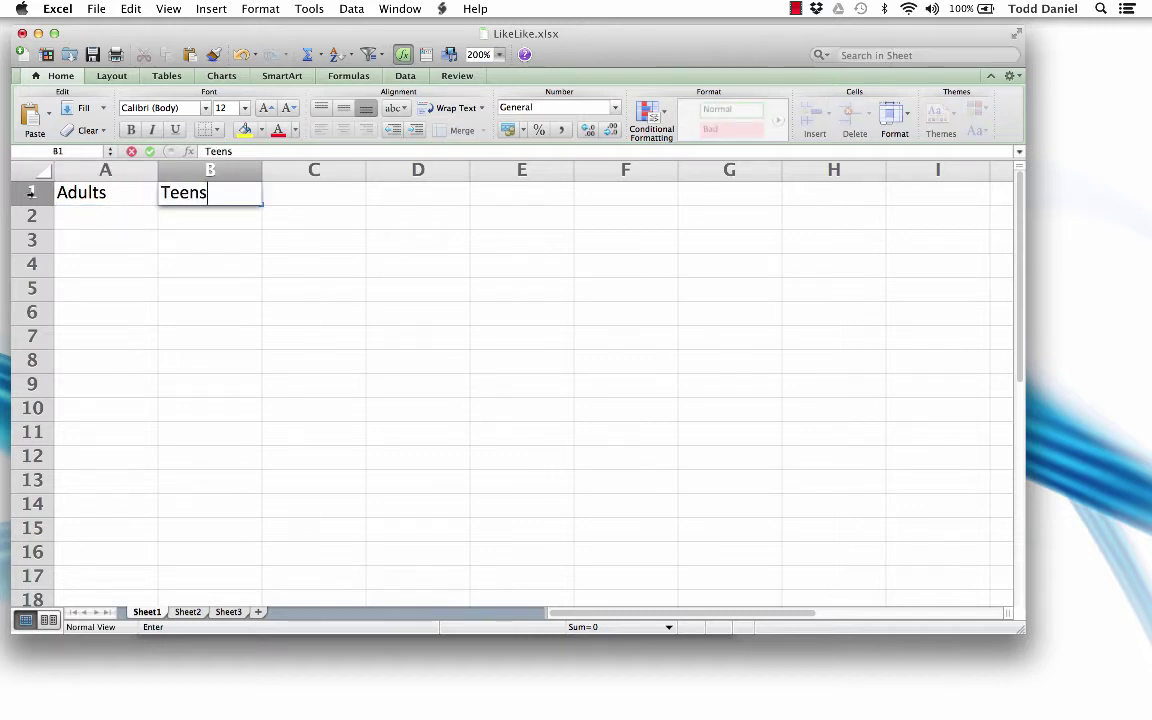
{"action": "left_click", "coordinate": [33, 192]}
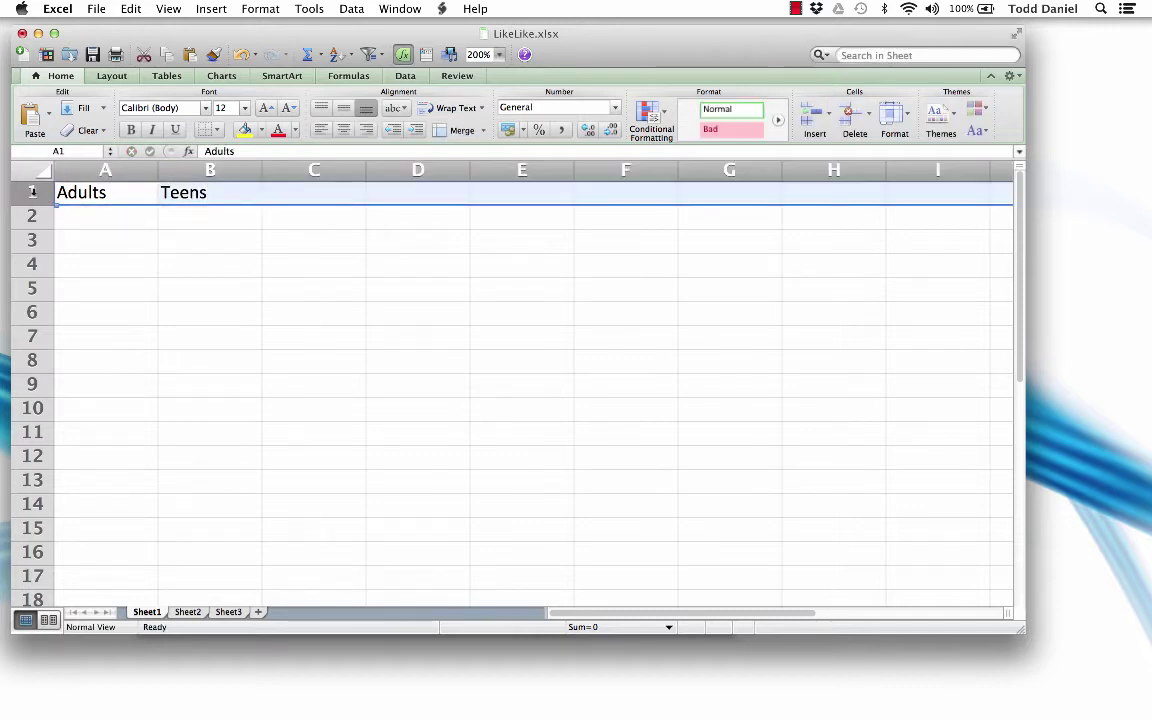
{"action": "left_click", "coordinate": [131, 130]}
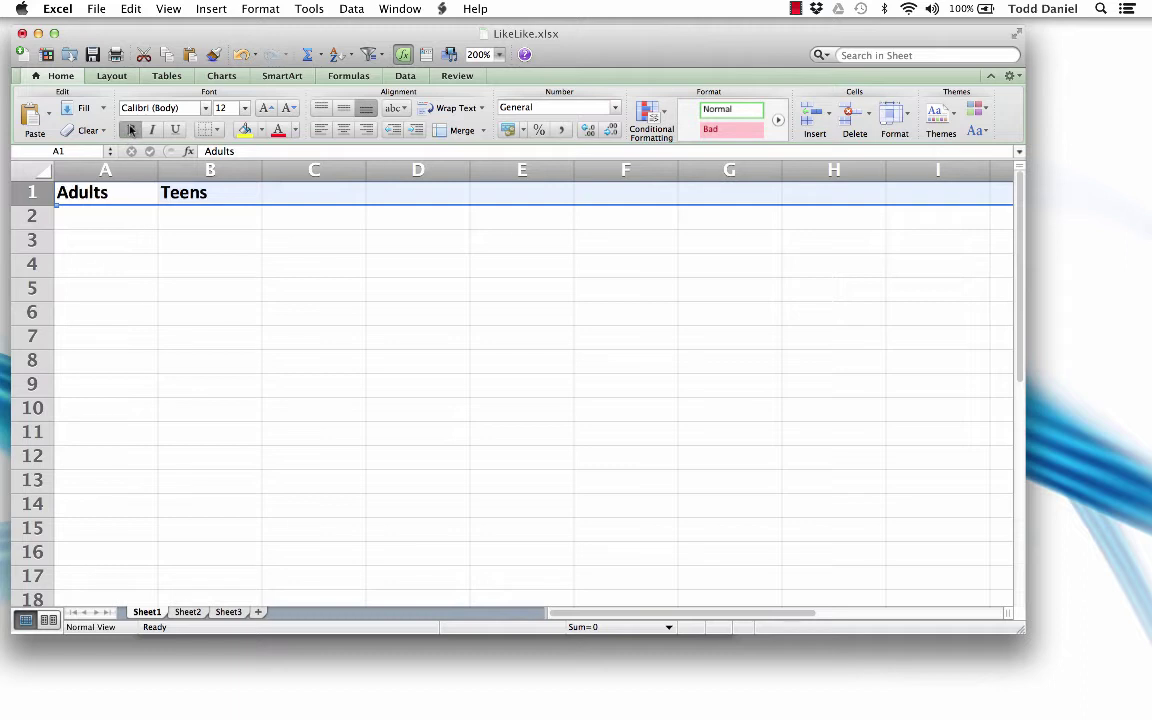
Enter the Adults scores 10, 12, 5, 8, 13, 10, 12, 8, 7, 11, 11, 10, 9, 9, 11 in A2:A16
{"action": "left_click", "coordinate": [100, 216]}
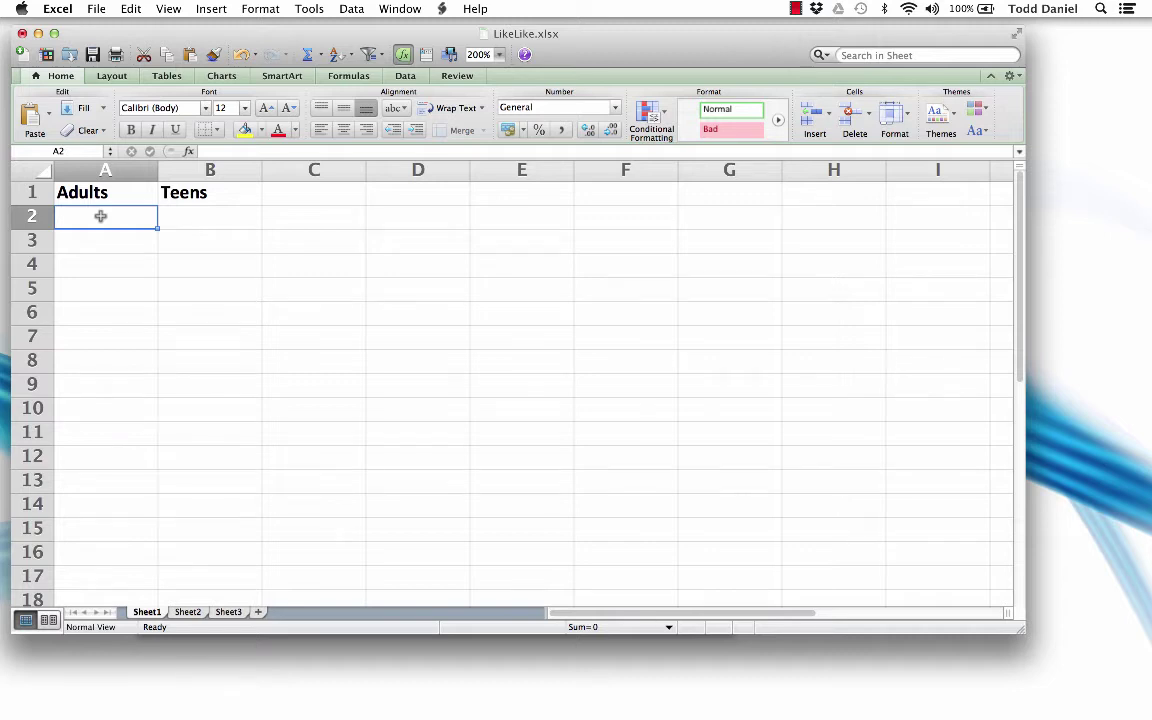
{"action": "type", "text": "10"}
{"action": "key", "text": "Return"}
{"action": "type", "text": "12"}
{"action": "key", "text": "Return"}
{"action": "type", "text": "5"}
{"action": "key", "text": "Return"}
{"action": "type", "text": "8"}
{"action": "key", "text": "Return"}
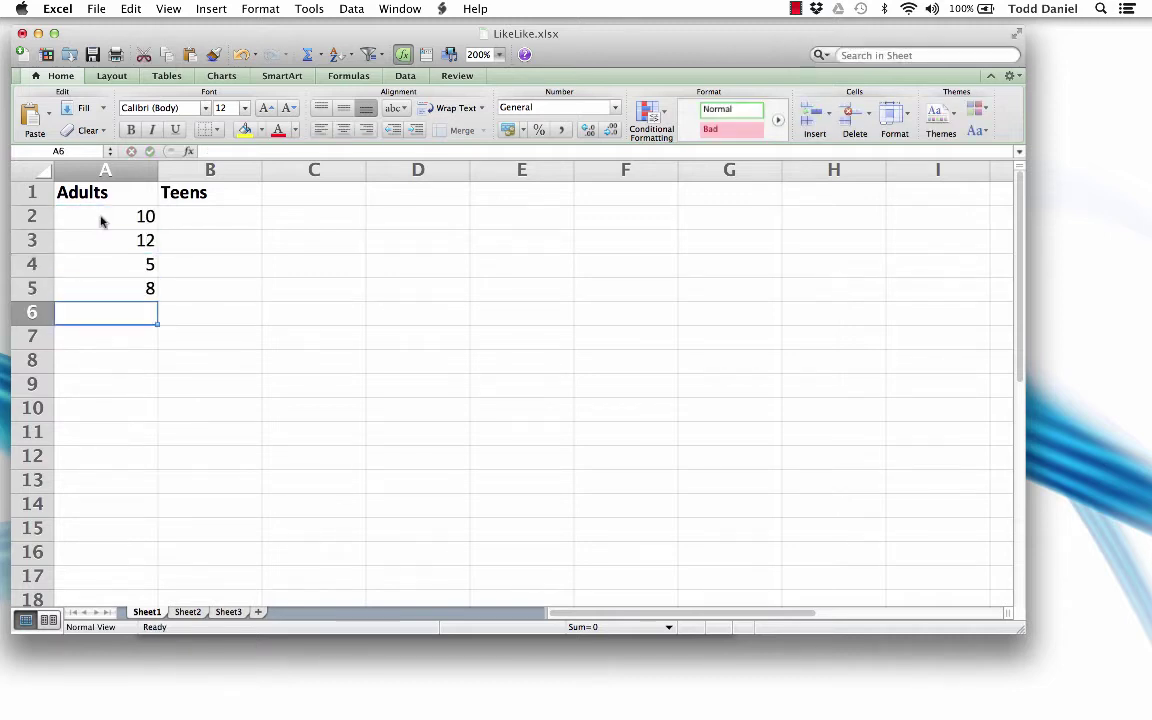
{"action": "type", "text": "13"}
{"action": "key", "text": "Return"}
{"action": "type", "text": "10"}
Enter the Teens scores 18, 15, 22, 19, 18, 17, 12, 16, 15, 17, 21, 23, 18, 20, 21 in B2:B16
{"action": "key", "text": "Return"}
{"action": "type", "text": "12"}
{"action": "key", "text": "Return"}
{"action": "type", "text": "8 7 11 11 10 9 9 11"}
{"action": "left_click", "coordinate": [214, 225]}
{"action": "type", "text": "18"}
{"action": "key", "text": "Return"}
{"action": "type", "text": "15"}
{"action": "key", "text": "Return"}
{"action": "type", "text": "22"}
{"action": "key", "text": "Return"}
{"action": "type", "text": "19"}
{"action": "key", "text": "Return"}
{"action": "type", "text": "18"}
{"action": "key", "text": "Return"}
{"action": "type", "text": "17"}
{"action": "key", "text": "Return"}
{"action": "type", "text": "12"}
{"action": "key", "text": "Return"}
{"action": "type", "text": "16 15 17 21 23 18 "}
{"action": "type", "text": "20"}
{"action": "key", "text": "Return"}
{"action": "type", "text": "21"}
{"action": "key", "text": "Return"}
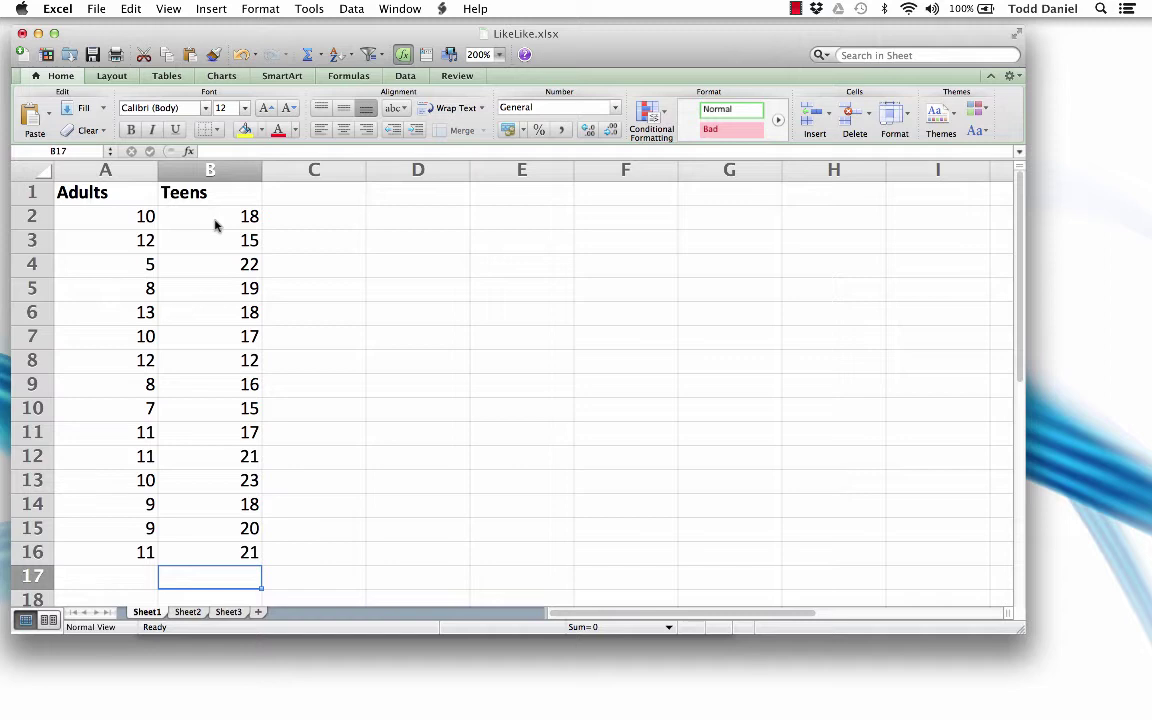
Copy the A1:B16 Adults/Teens table from Sheet1 and paste it at A1 of Sheet2
{"action": "left_click_drag", "start_coordinate": [121, 193], "coordinate": [224, 541]}
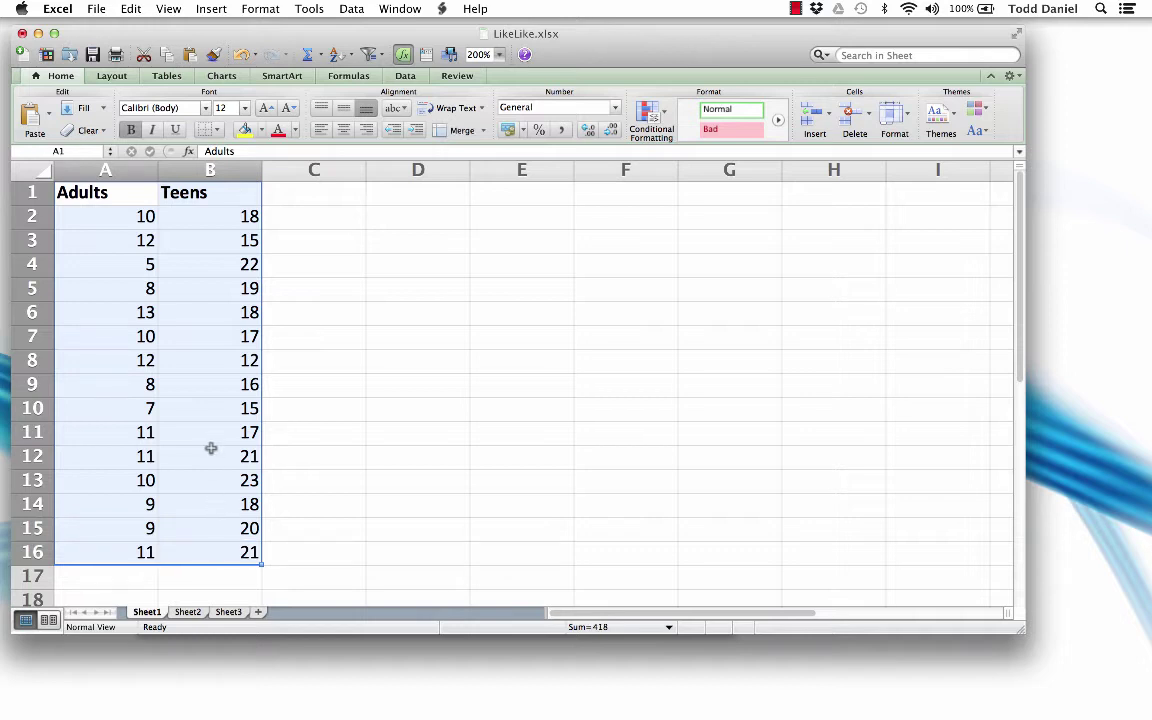
{"action": "left_click", "coordinate": [131, 9]}
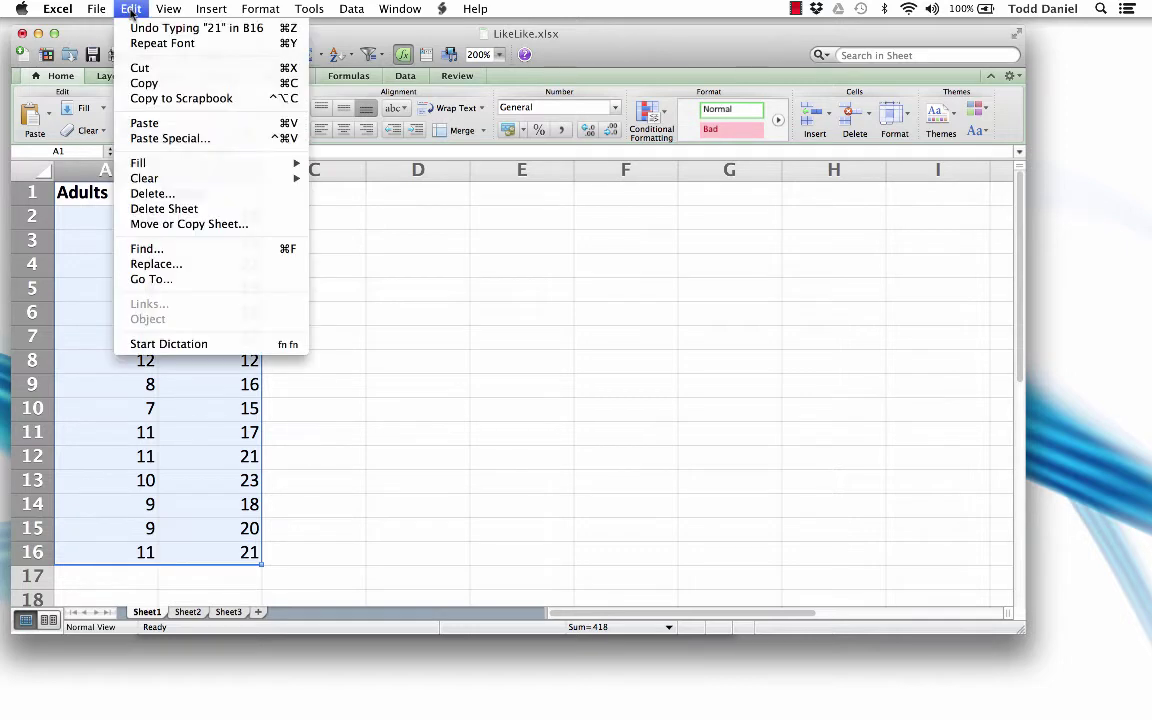
{"action": "left_click", "coordinate": [146, 85]}
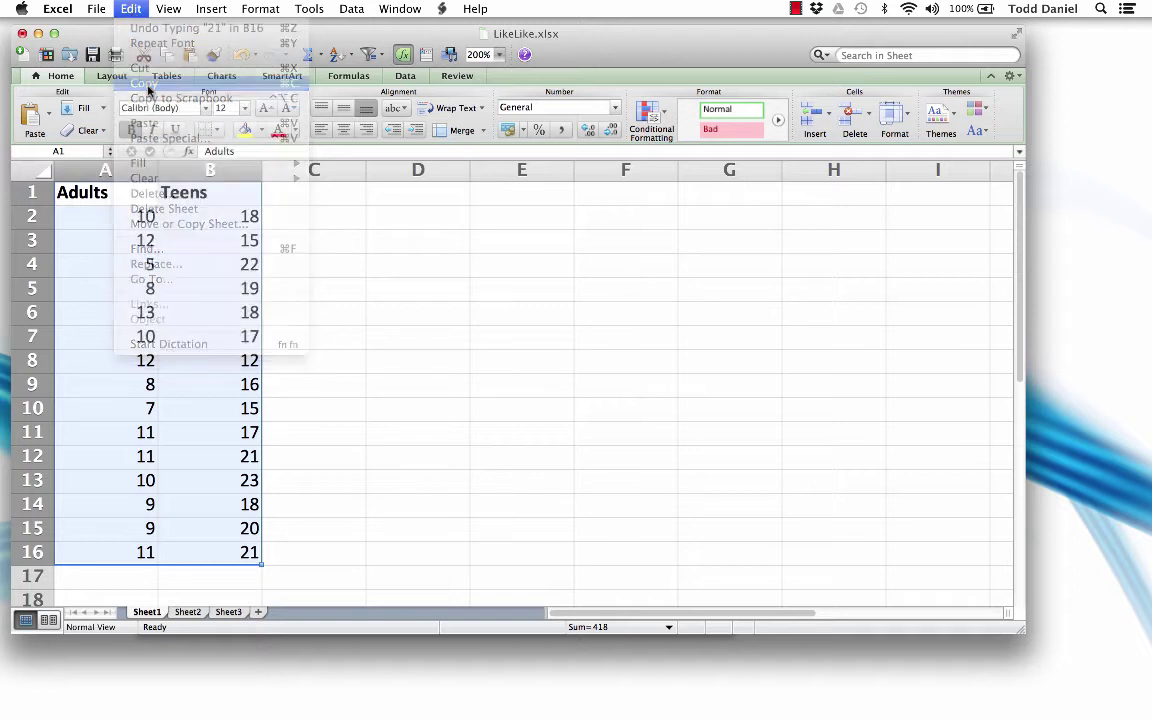
{"action": "left_click", "coordinate": [188, 612]}
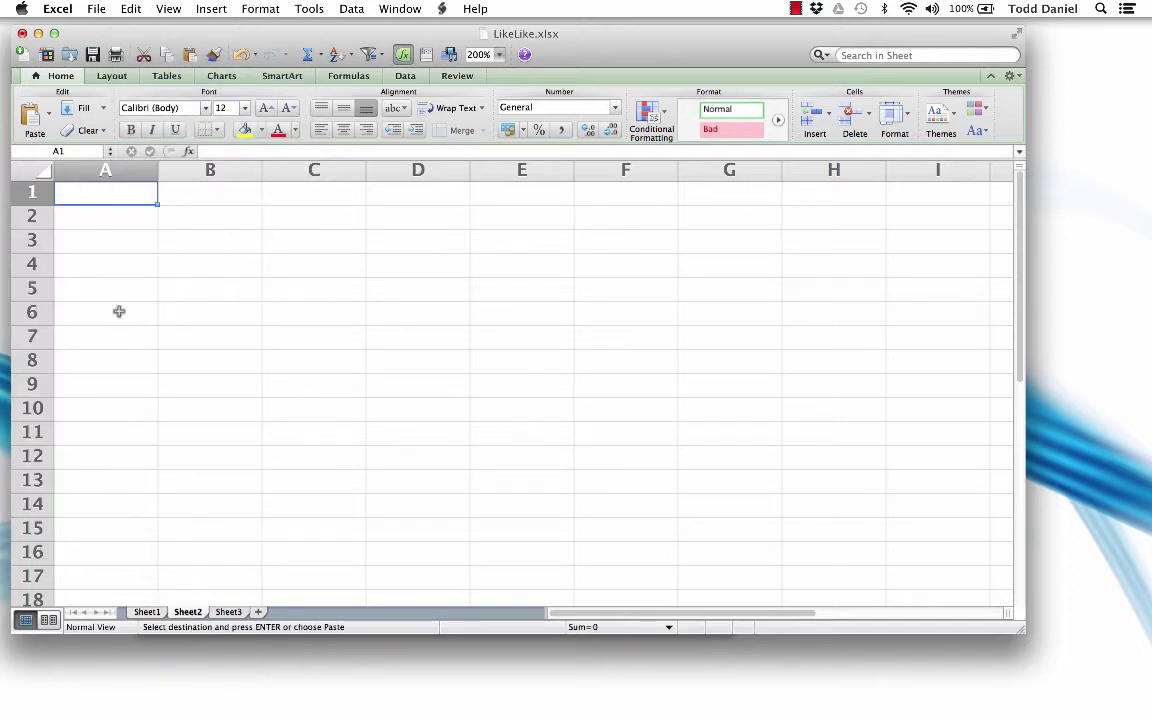
{"action": "right_click", "coordinate": [118, 193]}
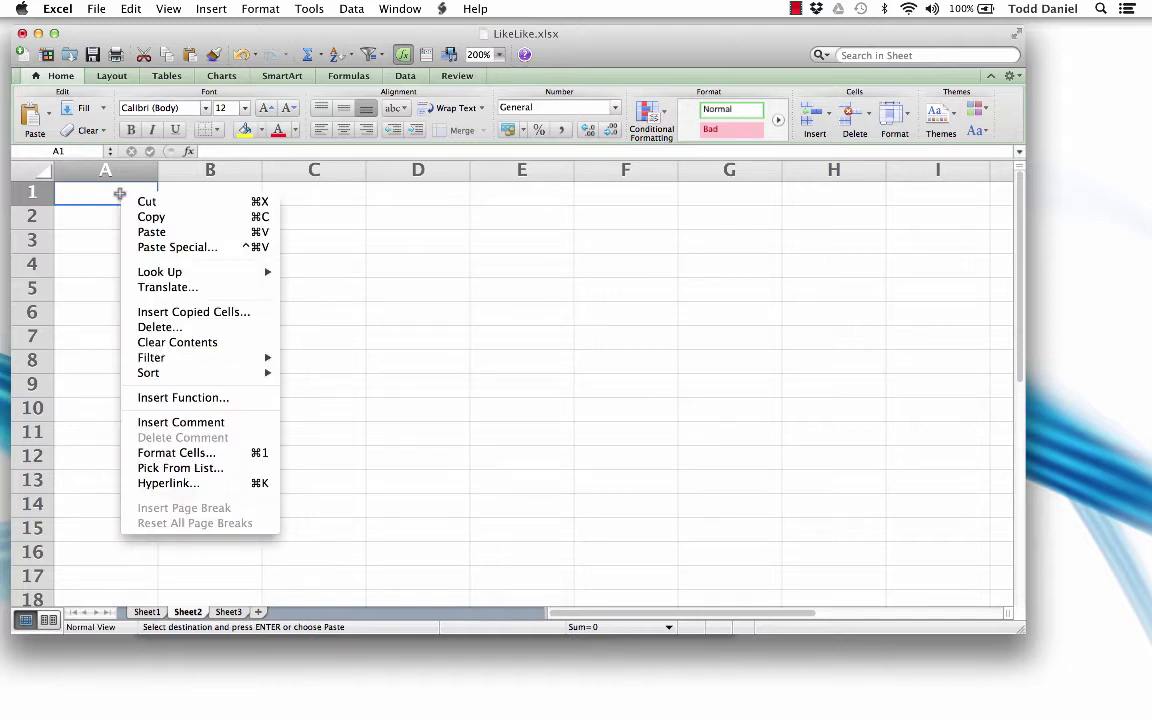
{"action": "left_click", "coordinate": [150, 232]}
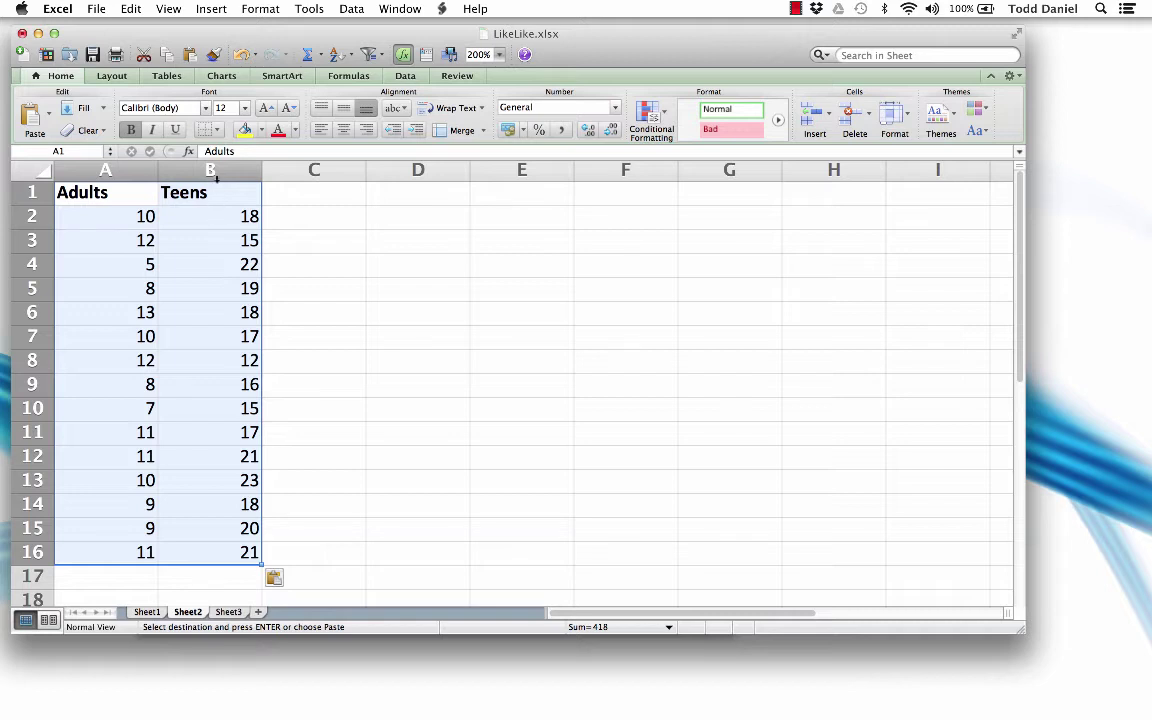
{"action": "left_click", "coordinate": [214, 170]}
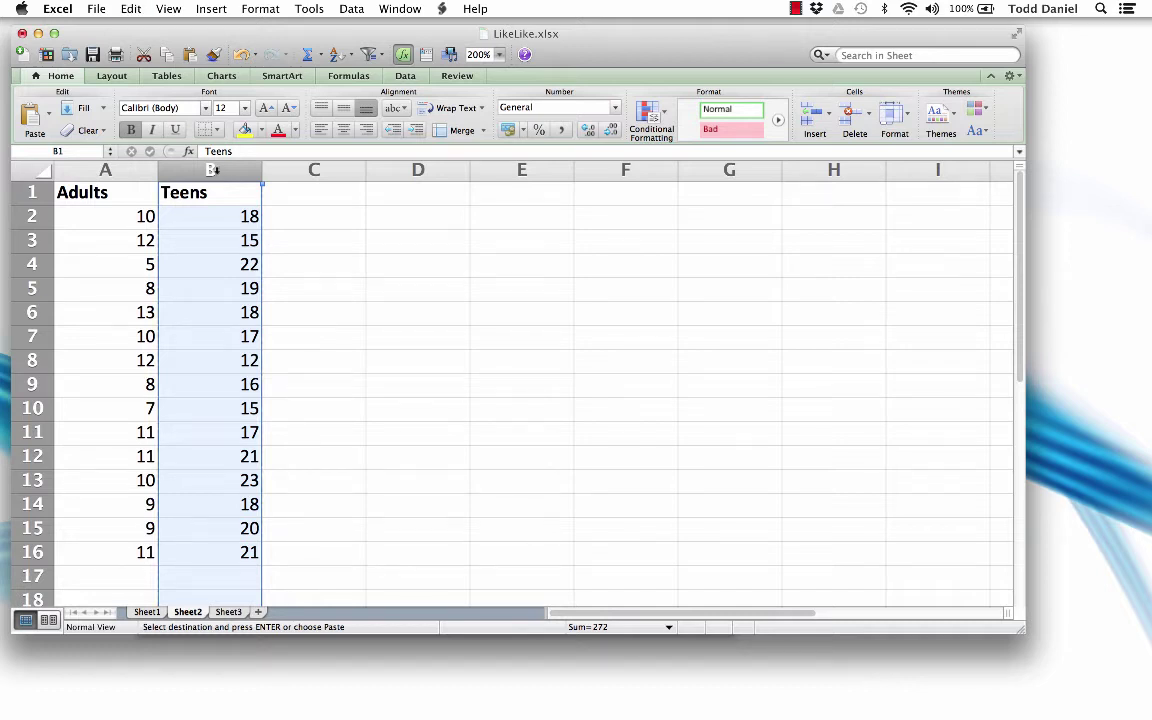
Paste the Teens column into column C so column B is left empty
{"action": "left_click", "coordinate": [298, 170]}
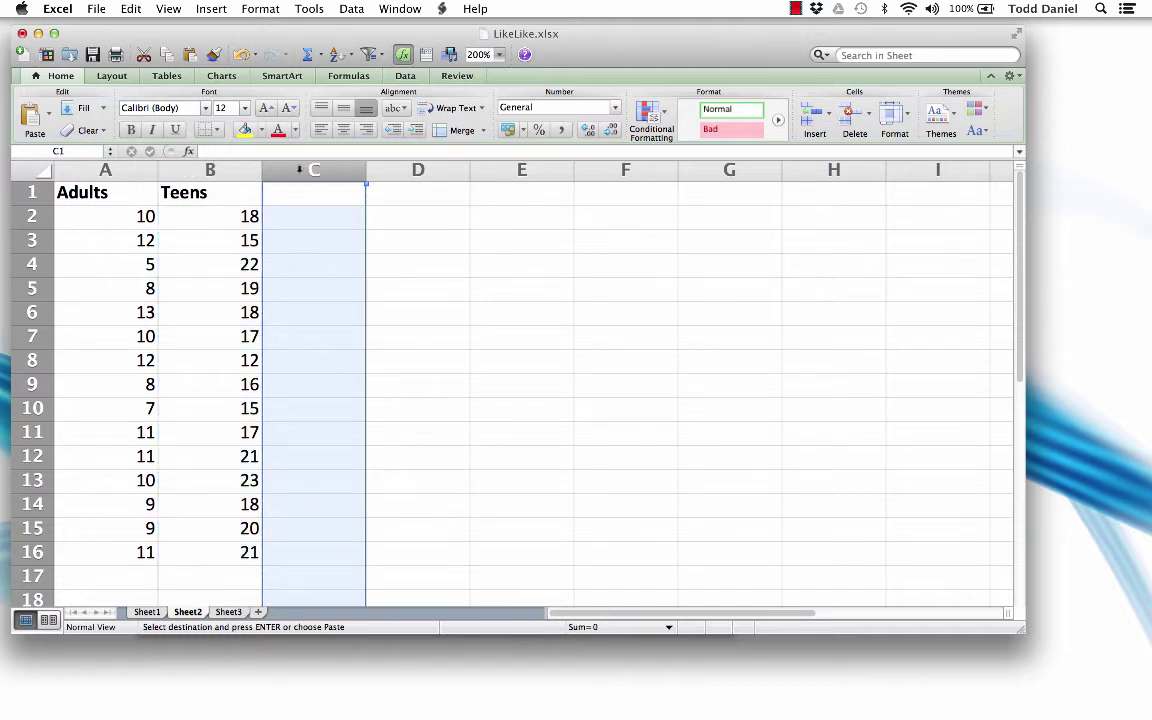
{"action": "key", "text": "super+v"}
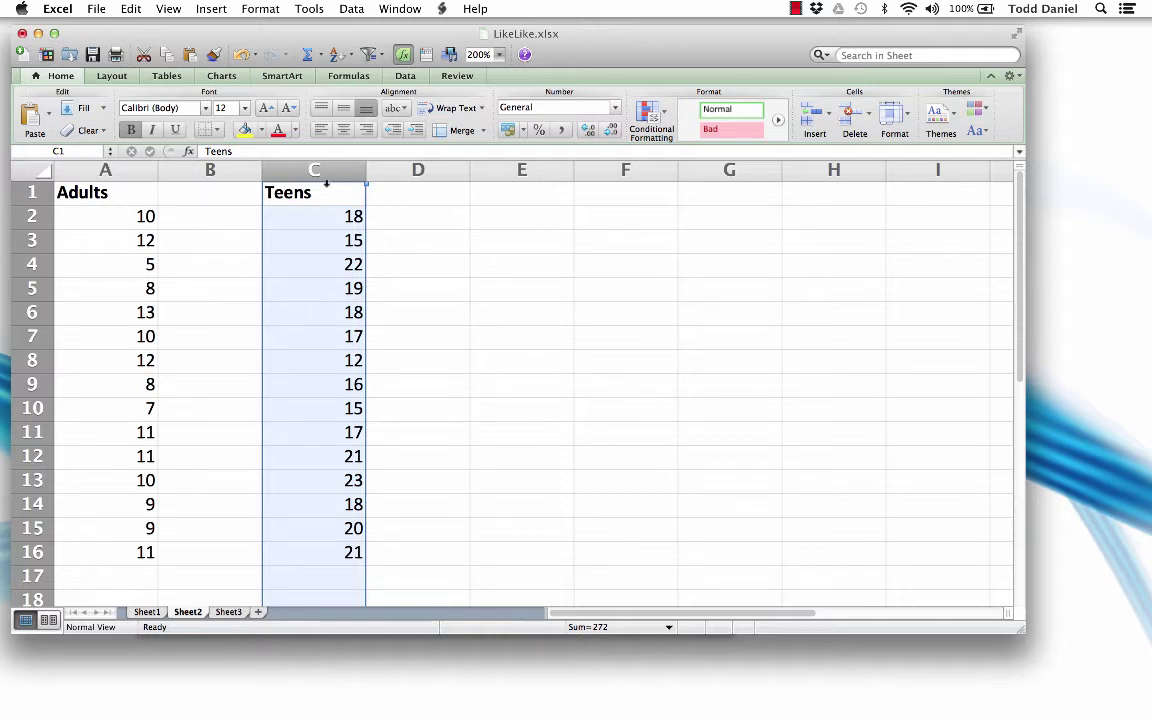
{"action": "left_click", "coordinate": [208, 221]}
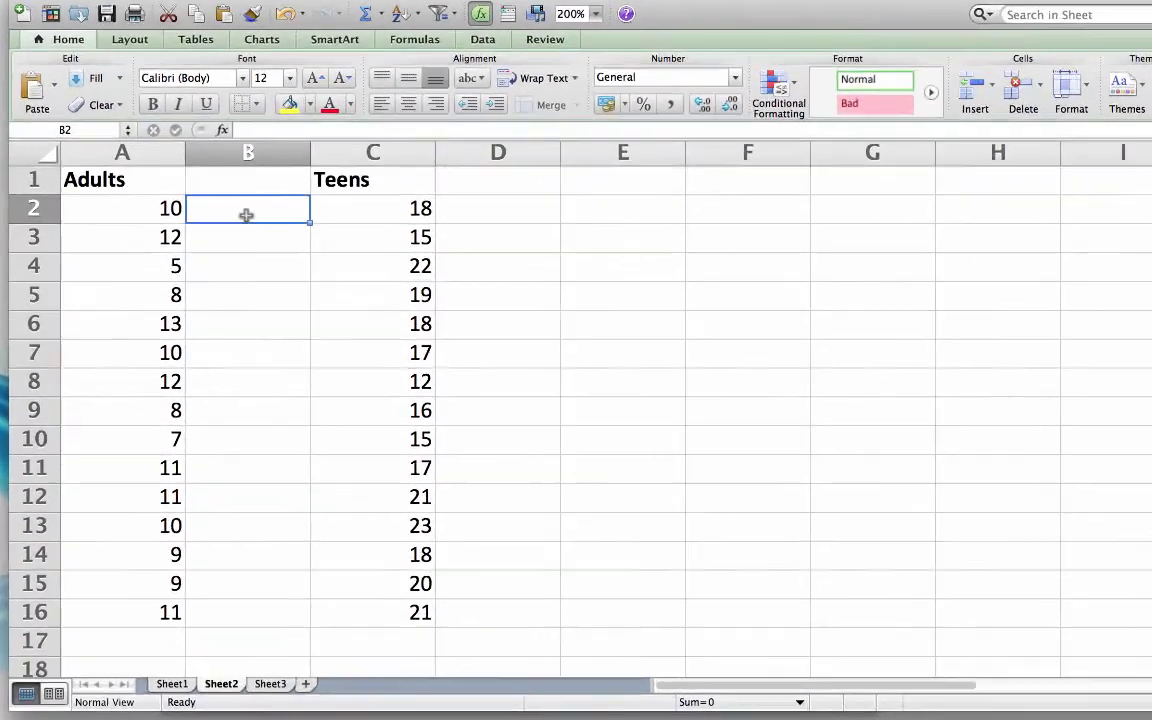
Enter =A2*A2 in B2 and fill it down column B to square each Adults score
{"action": "type", "text": "=A"}
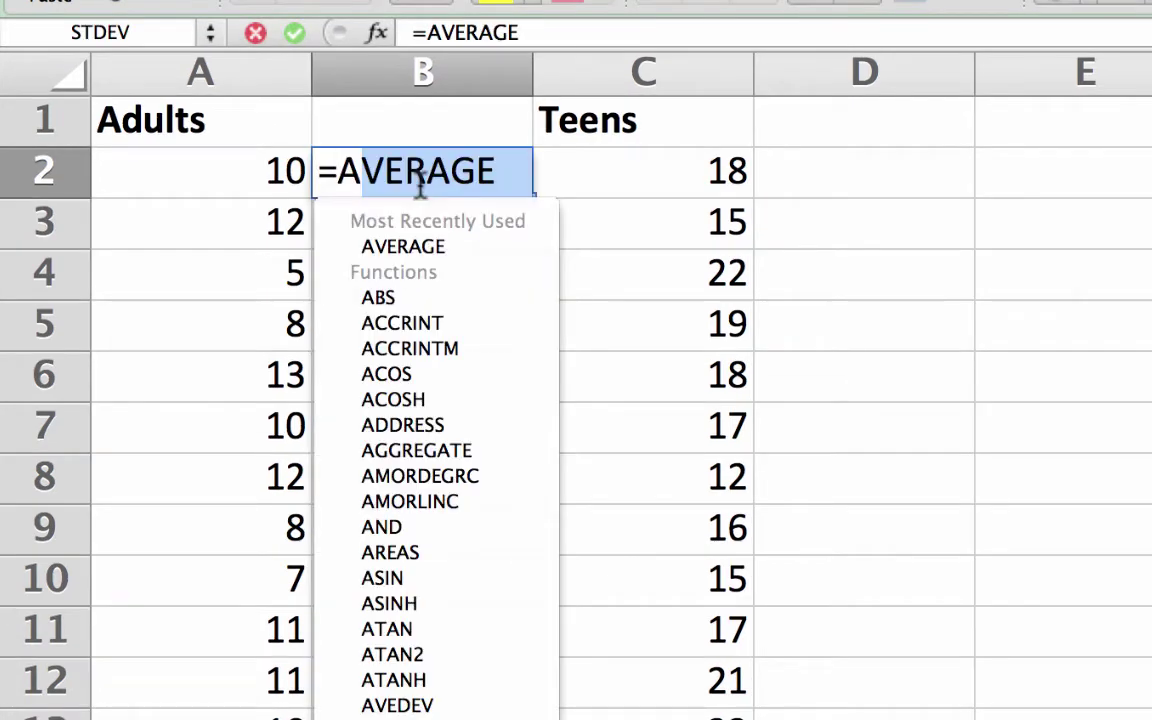
{"action": "type", "text": "2*a2"}
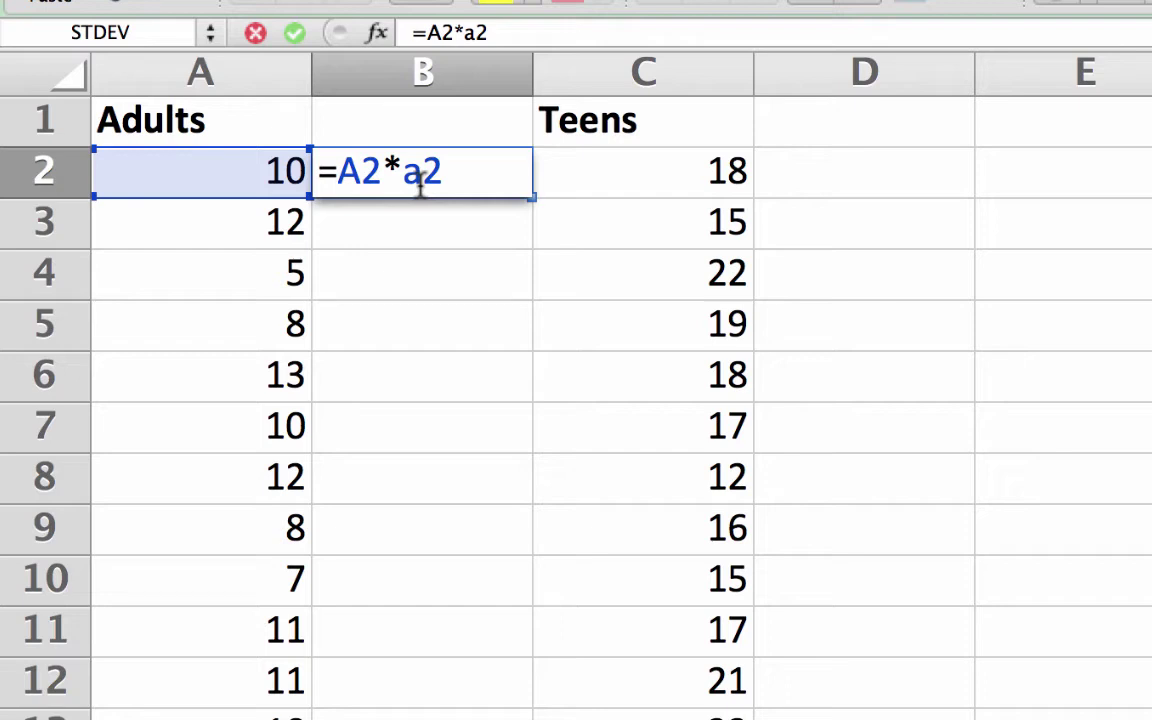
{"action": "key", "text": "Return"}
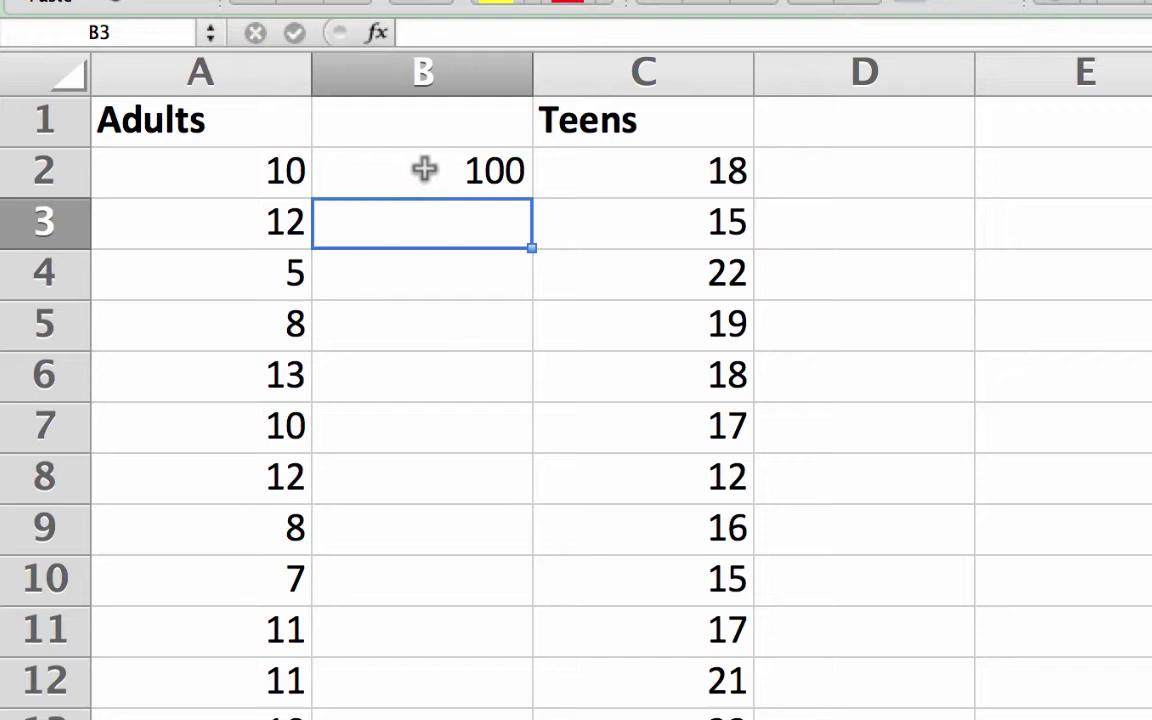
{"action": "left_click", "coordinate": [425, 170]}
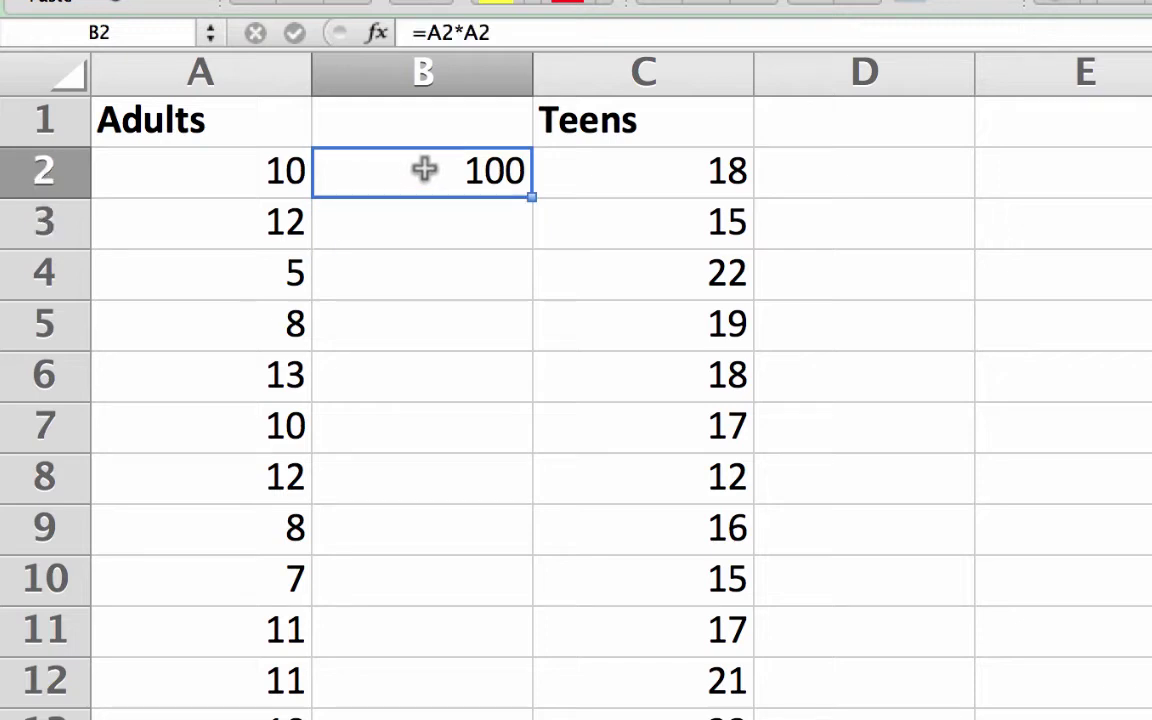
{"action": "double_click", "coordinate": [532, 199]}
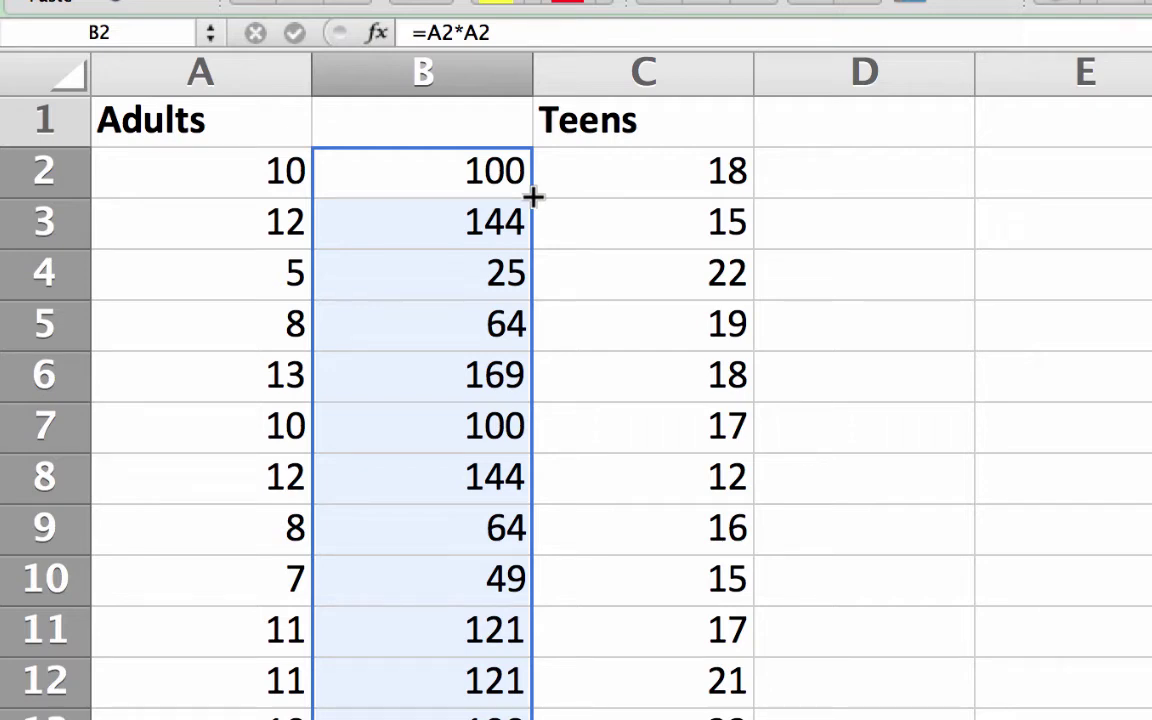
{"action": "left_click", "coordinate": [818, 178]}
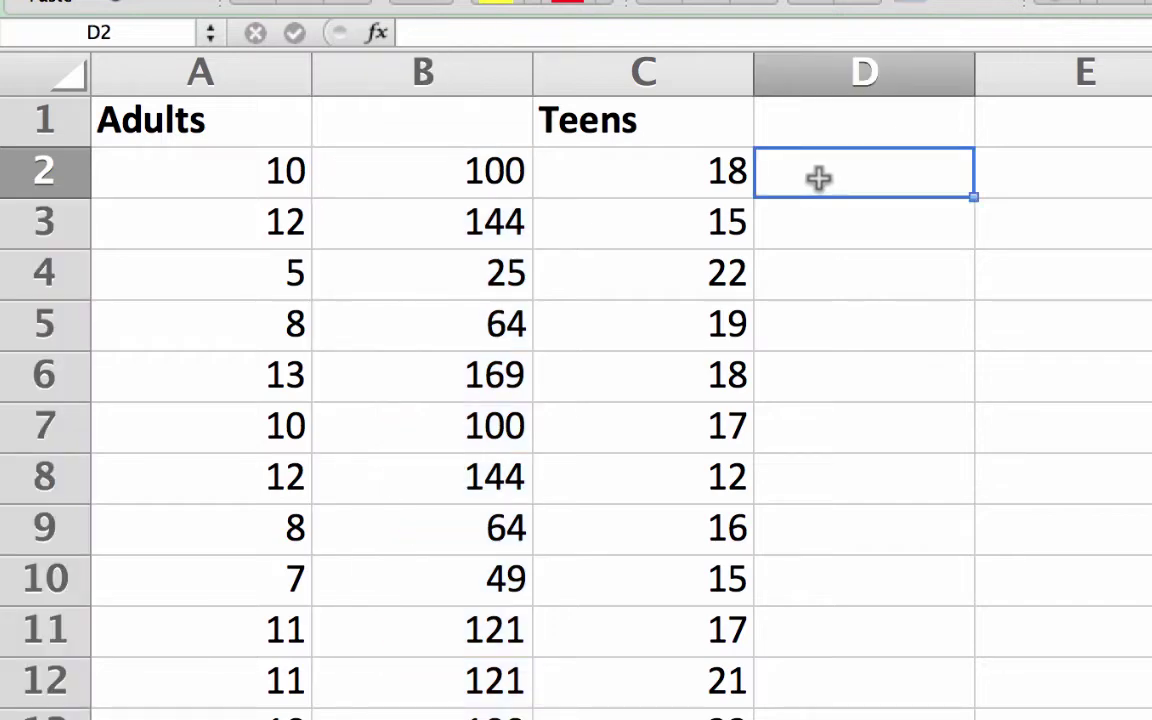
Enter =C2^2 in D2 and fill it down to D16 to square each Teens score
{"action": "type", "text": "="}
{"action": "left_click", "coordinate": [702, 172]}
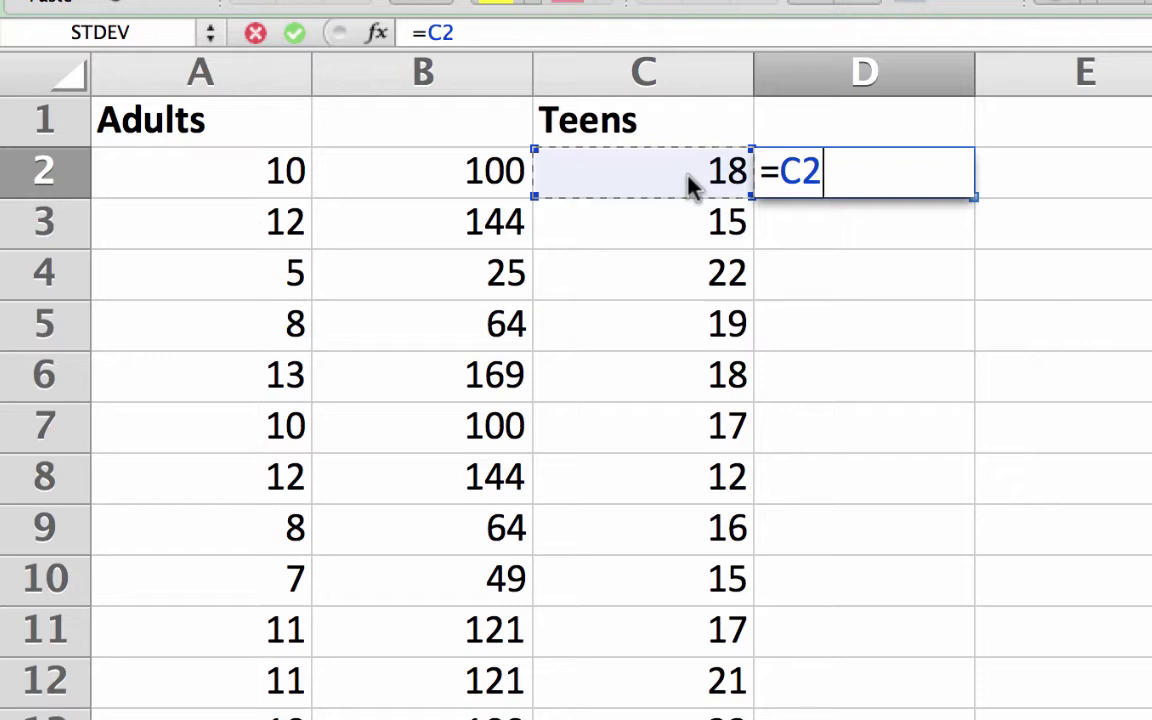
{"action": "type", "text": "^"}
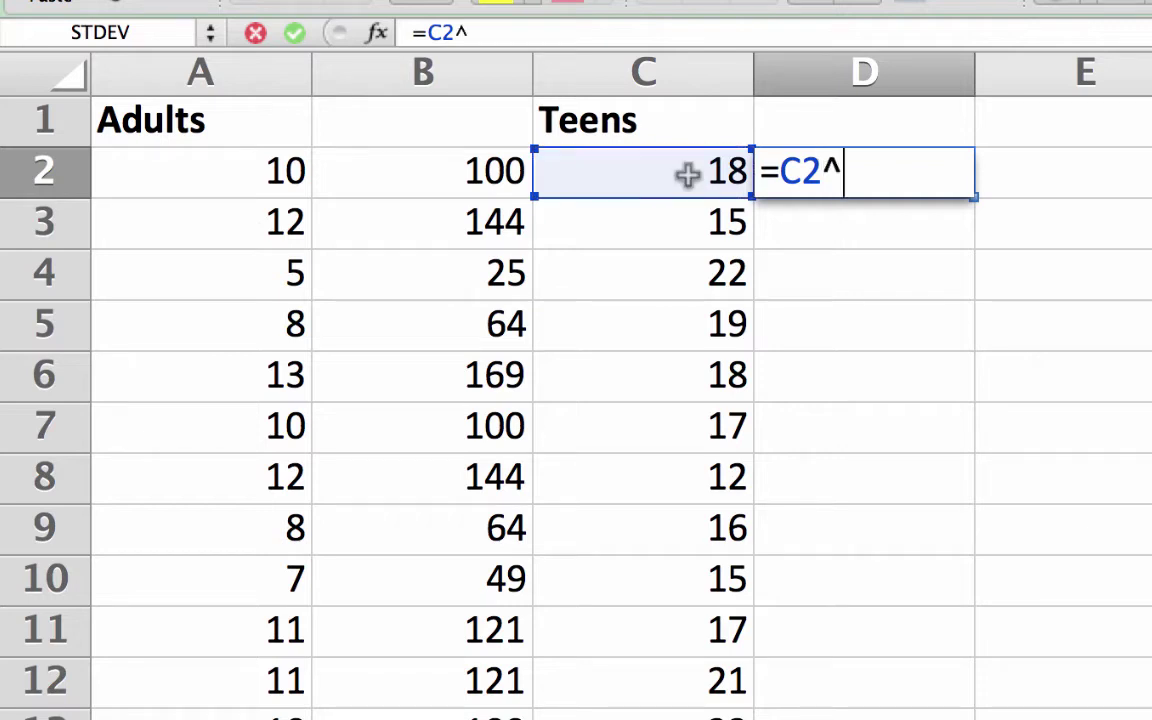
{"action": "type", "text": "2"}
{"action": "key", "text": "Return"}
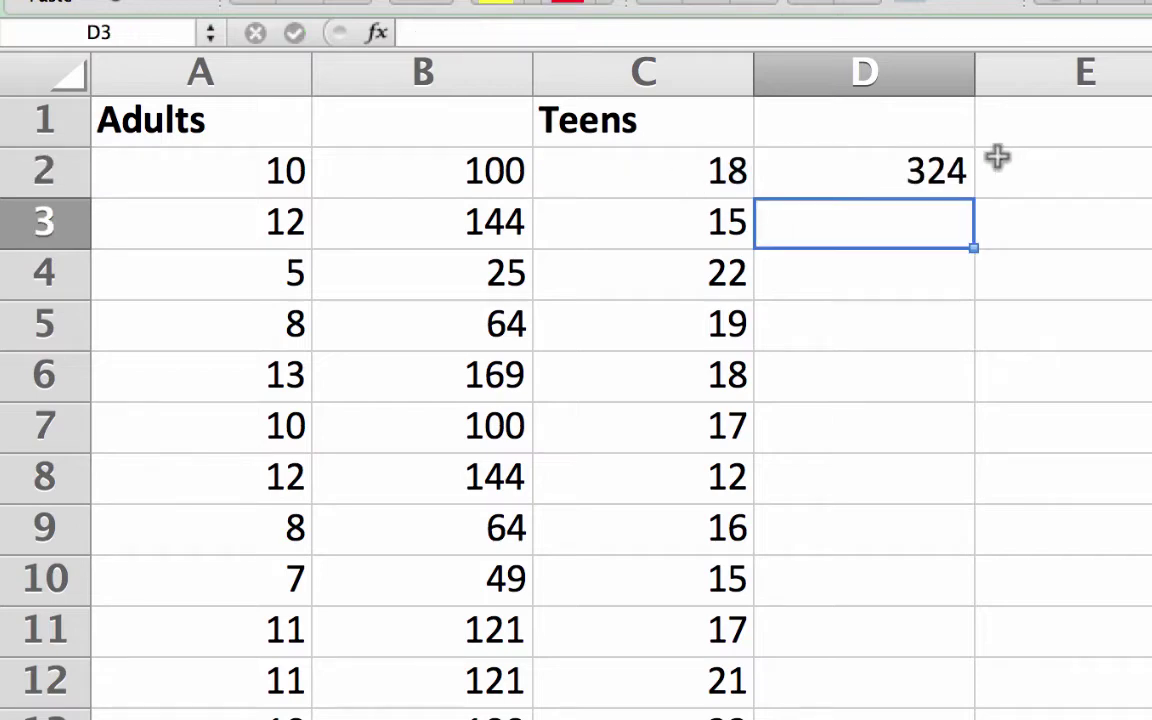
{"action": "left_click", "coordinate": [940, 163]}
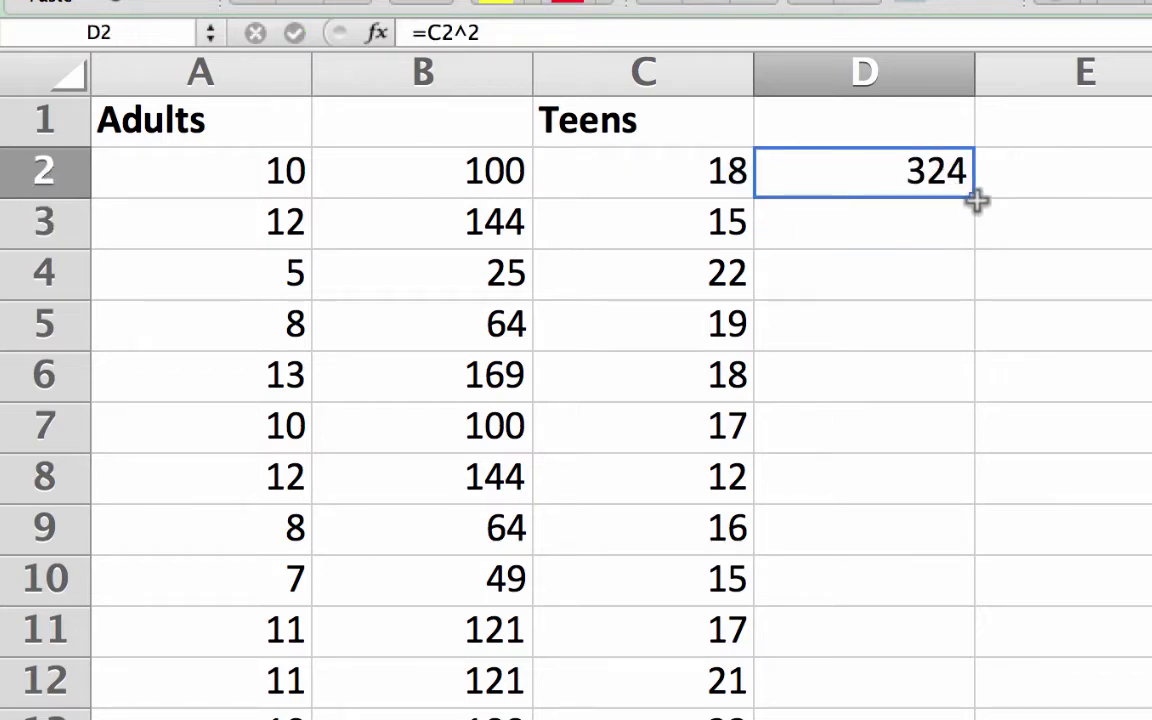
{"action": "double_click", "coordinate": [971, 200]}
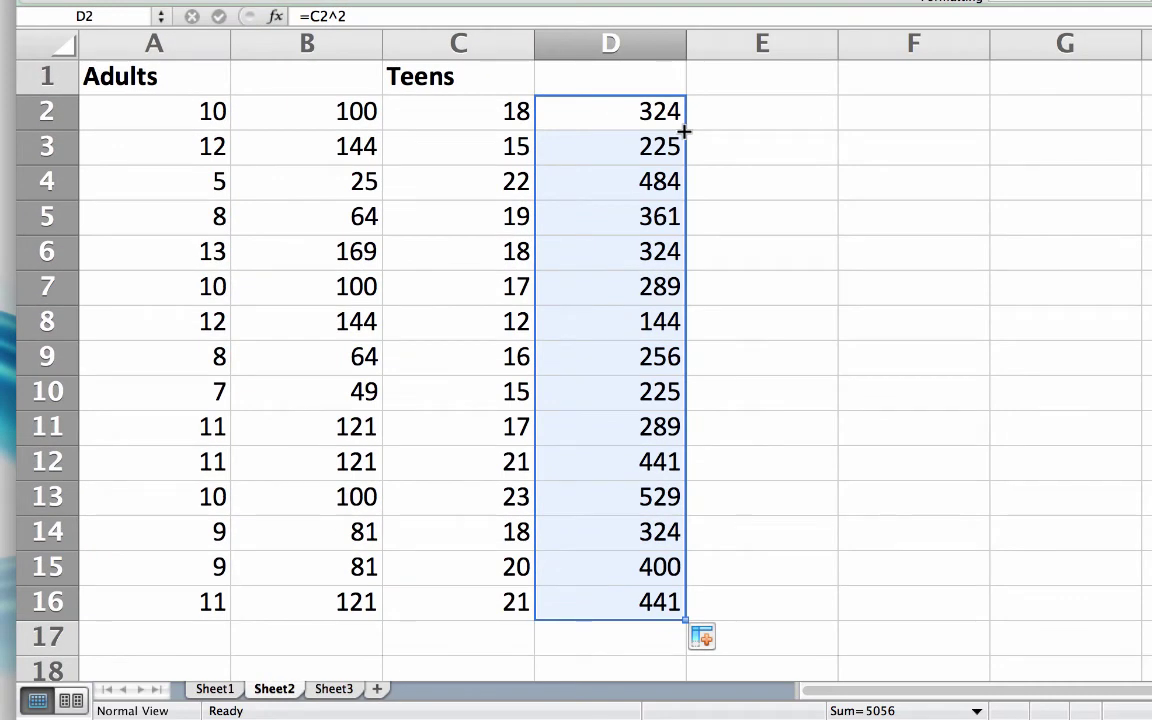
{"action": "scroll", "coordinate": [684, 131], "scroll_direction": "down", "scroll_amount": 2}
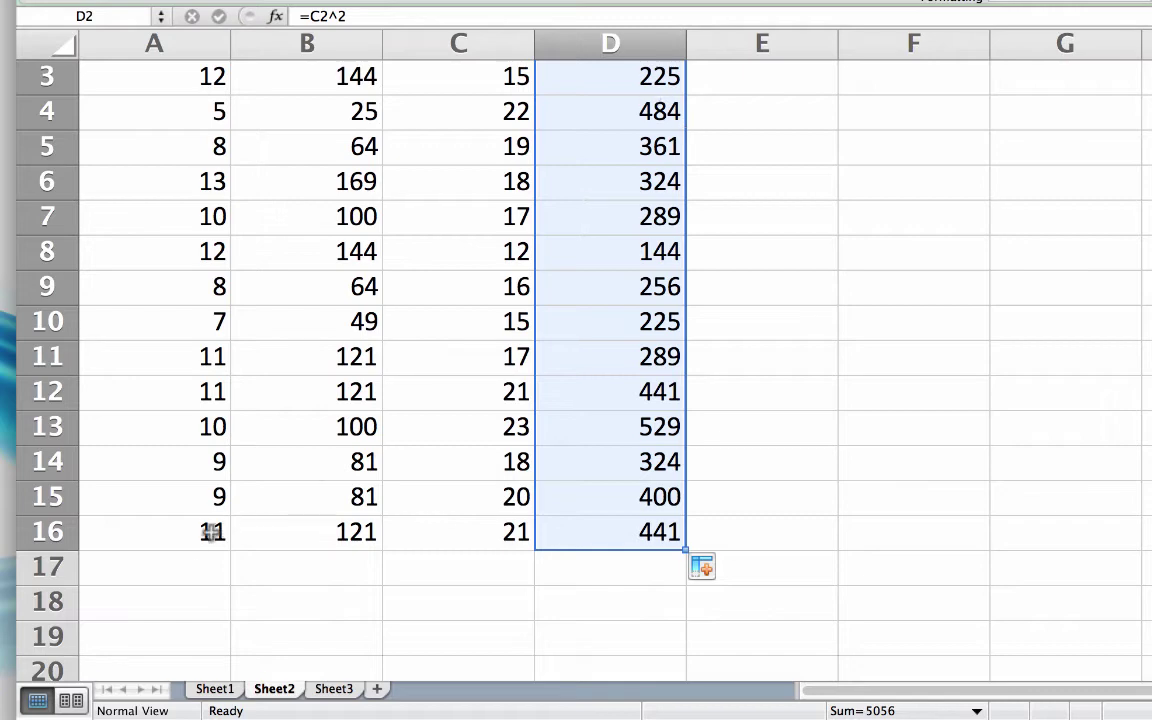
Total the Adults scores in A17 with =SUM(A2:A16), giving 146
{"action": "left_click", "coordinate": [184, 567]}
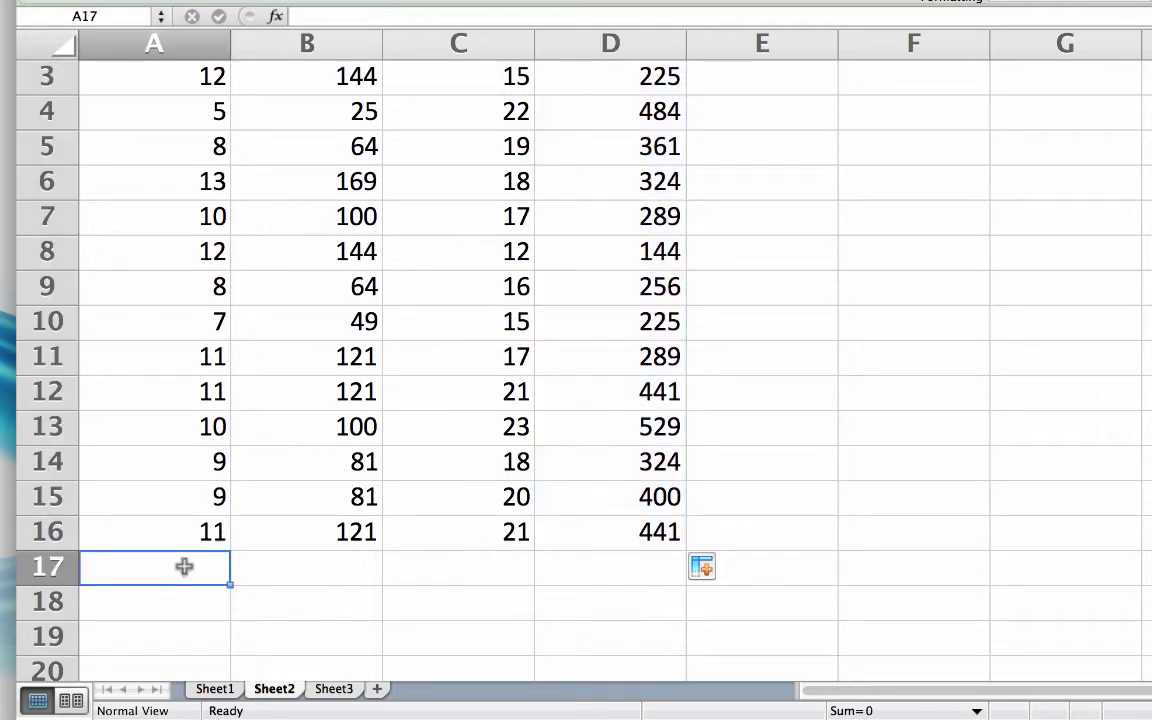
{"action": "type", "text": "="}
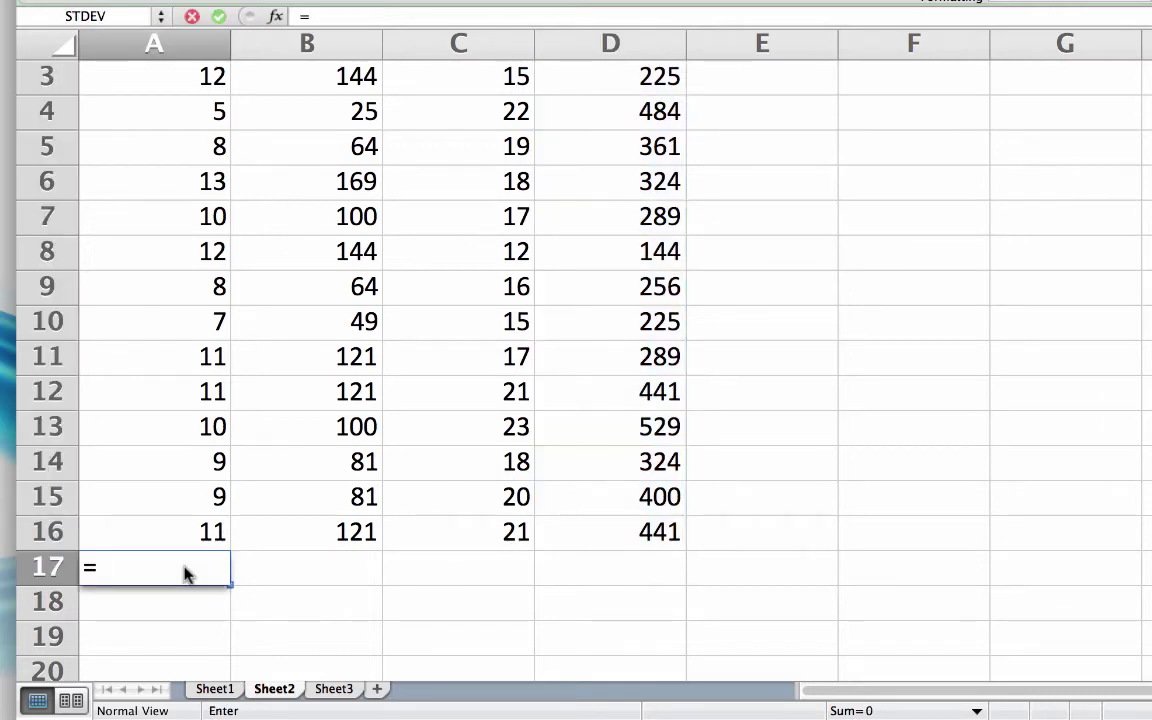
{"action": "type", "text": "sum("}
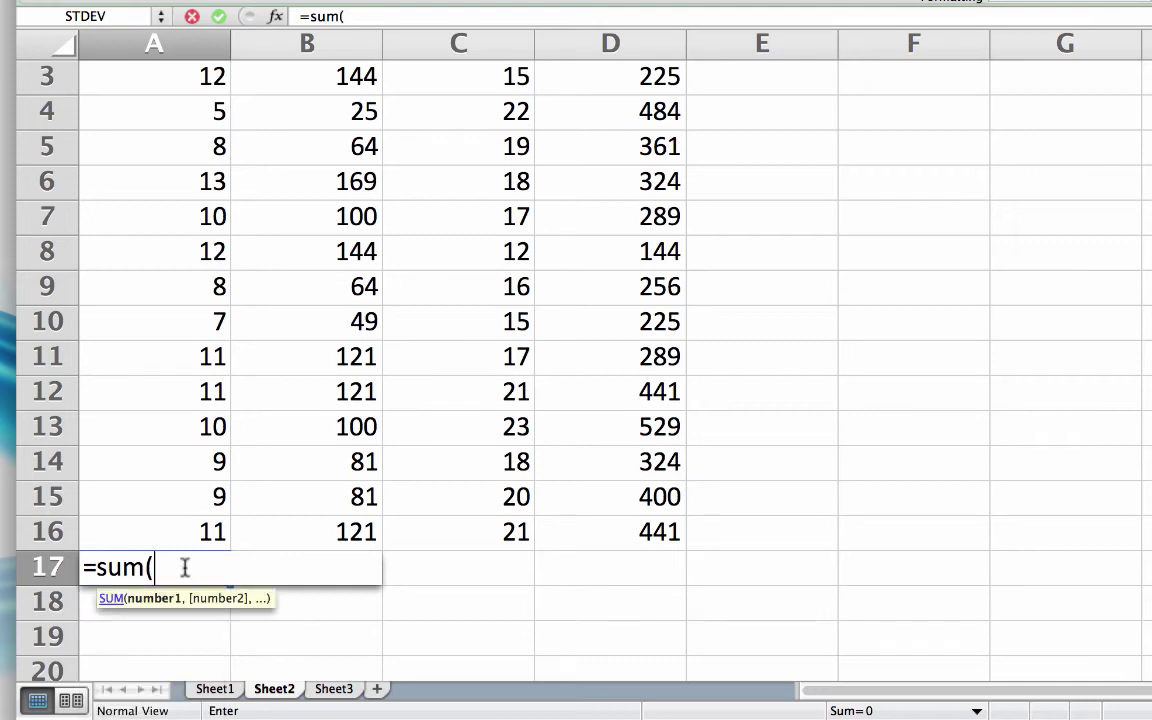
{"action": "left_click_drag", "start_coordinate": [171, 532], "coordinate": [140, 113]}
{"action": "type", "text": ")"}
{"action": "key", "text": "Return"}
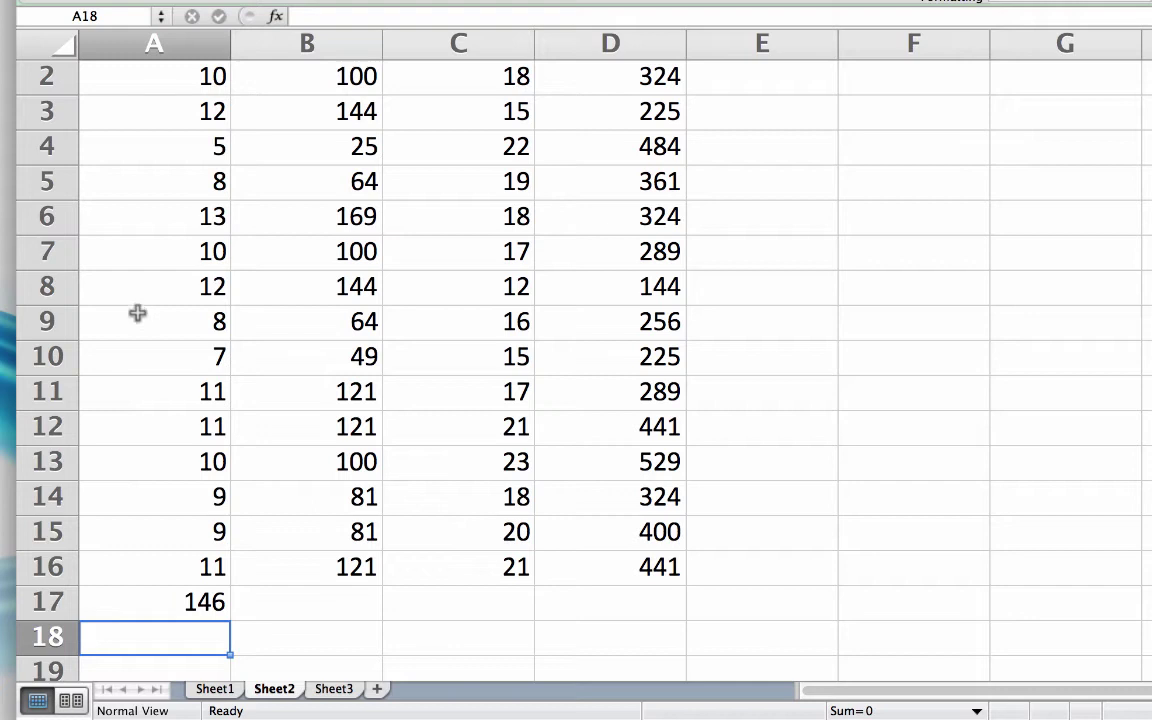
Copy the A17 SUM across to D17 (1484, 272, 5056) and bold the totals row
{"action": "left_click", "coordinate": [114, 600]}
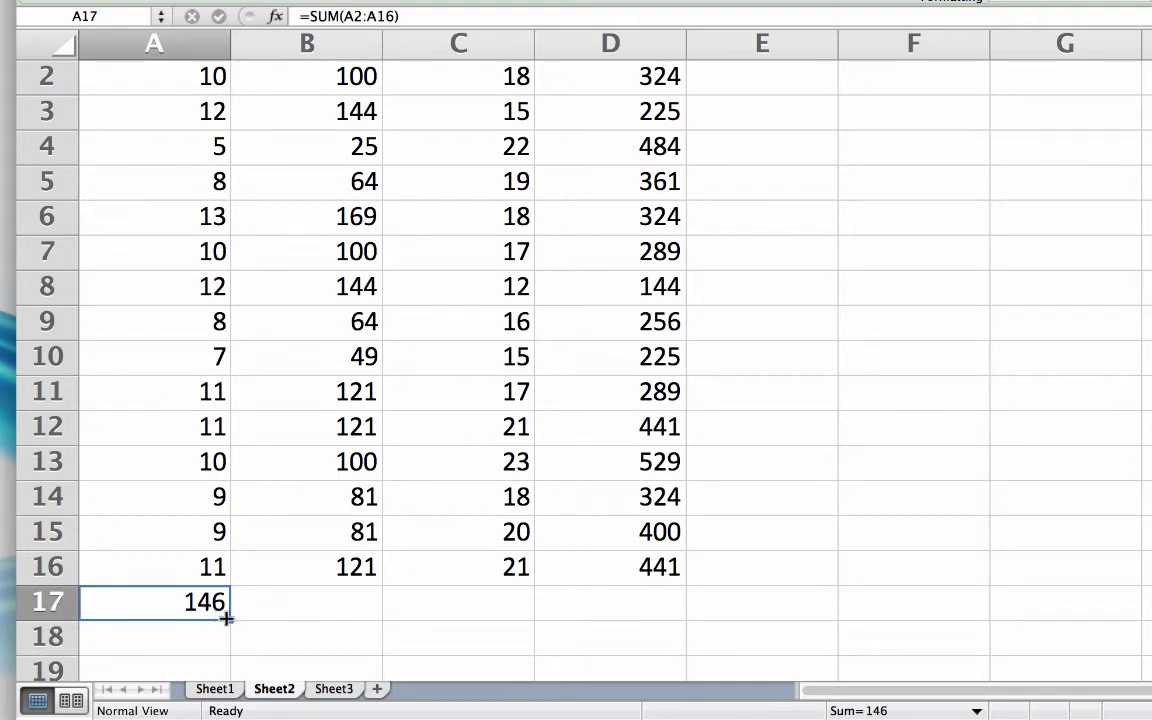
{"action": "left_click_drag", "start_coordinate": [226, 618], "coordinate": [632, 600]}
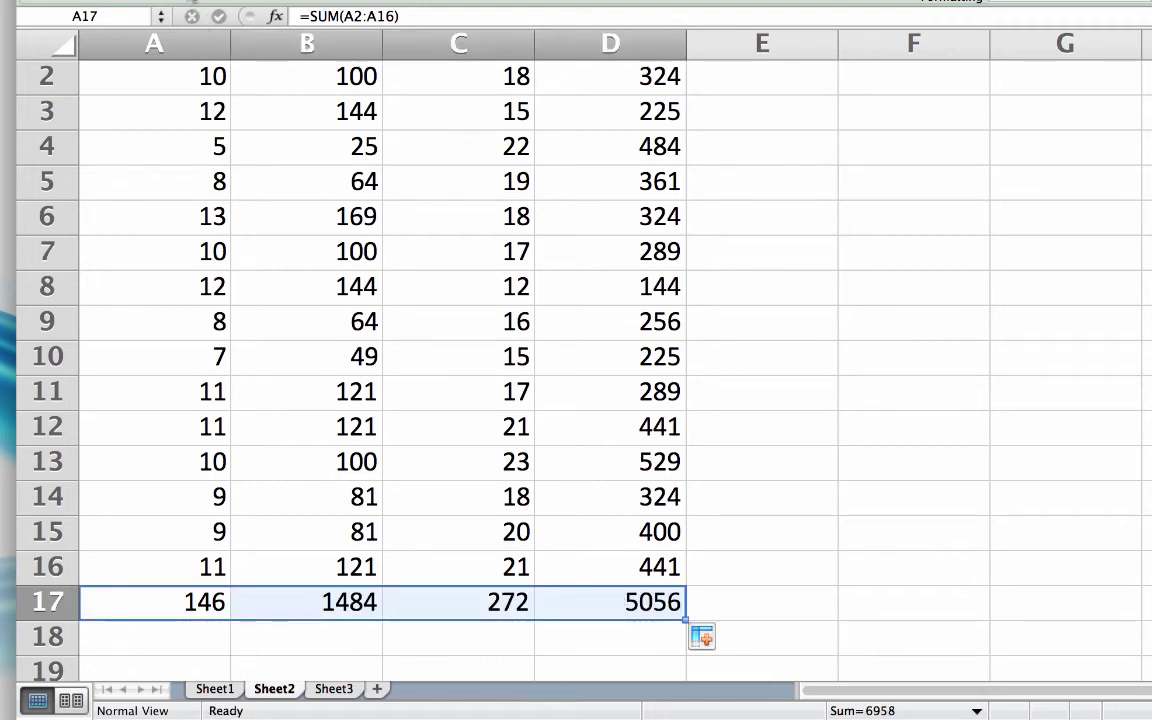
{"action": "left_click", "coordinate": [195, 2]}
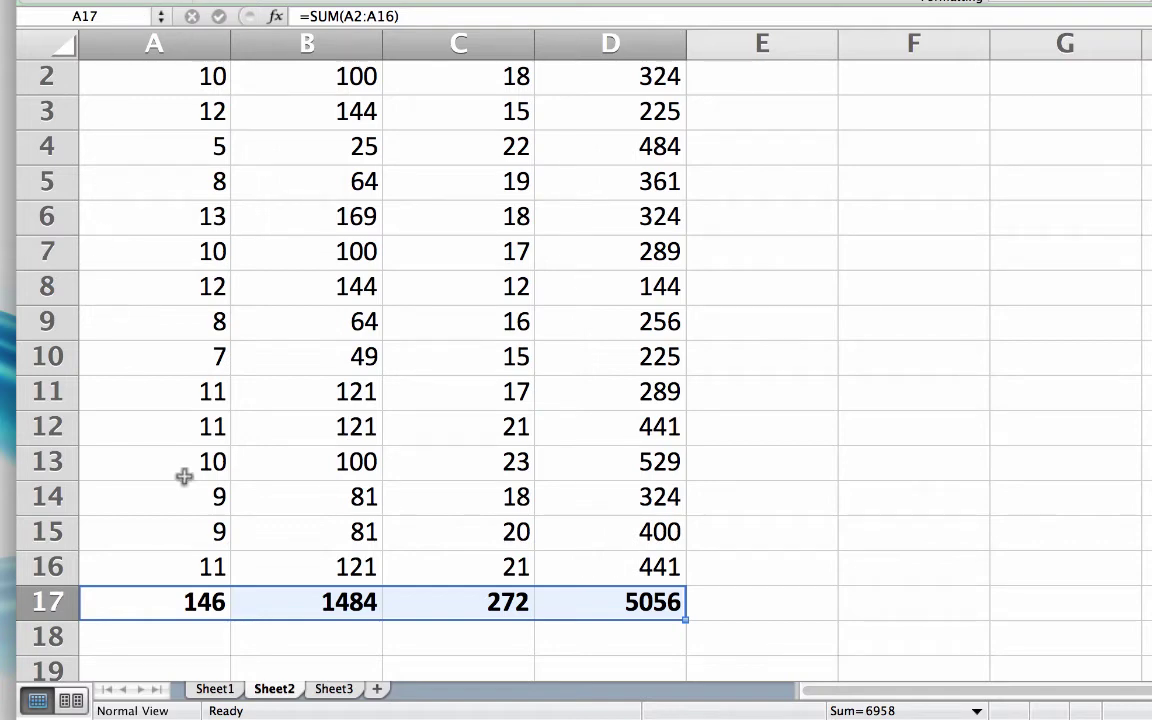
{"action": "left_click", "coordinate": [171, 634]}
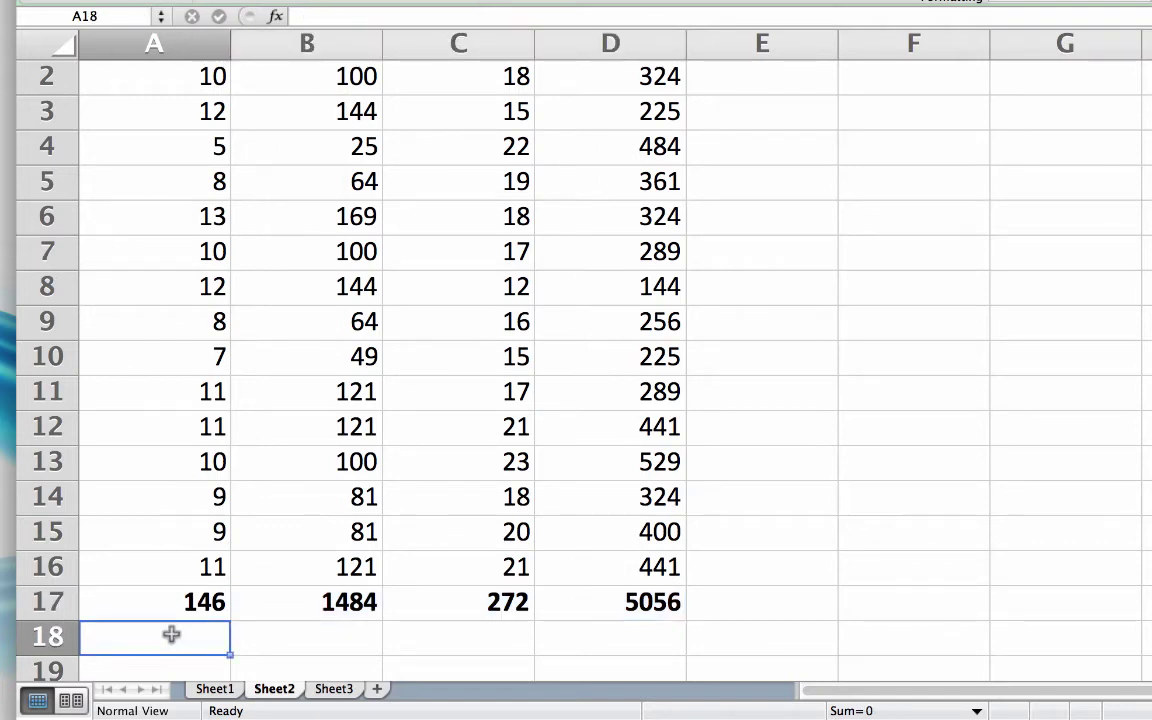
Enter =AVERAGE(A2:A16) in A18, showing 9.73333333
{"action": "type", "text": "=aver"}
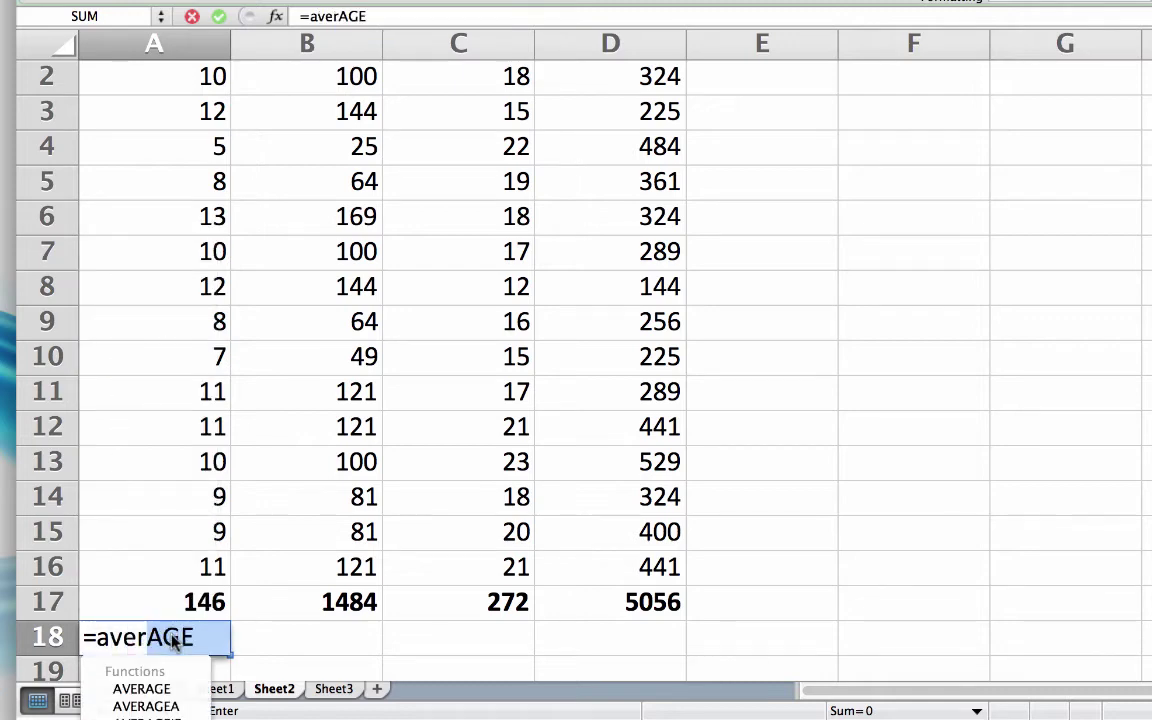
{"action": "type", "text": "age("}
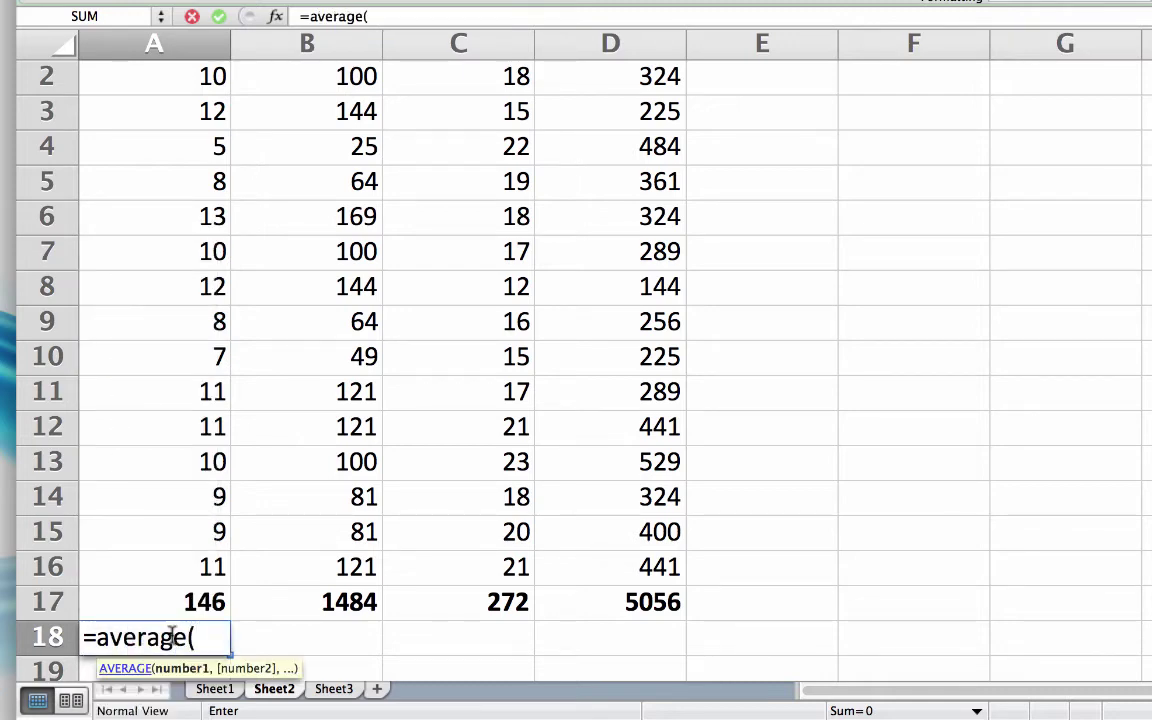
{"action": "type", "text": "a"}
{"action": "type", "text": "2"}
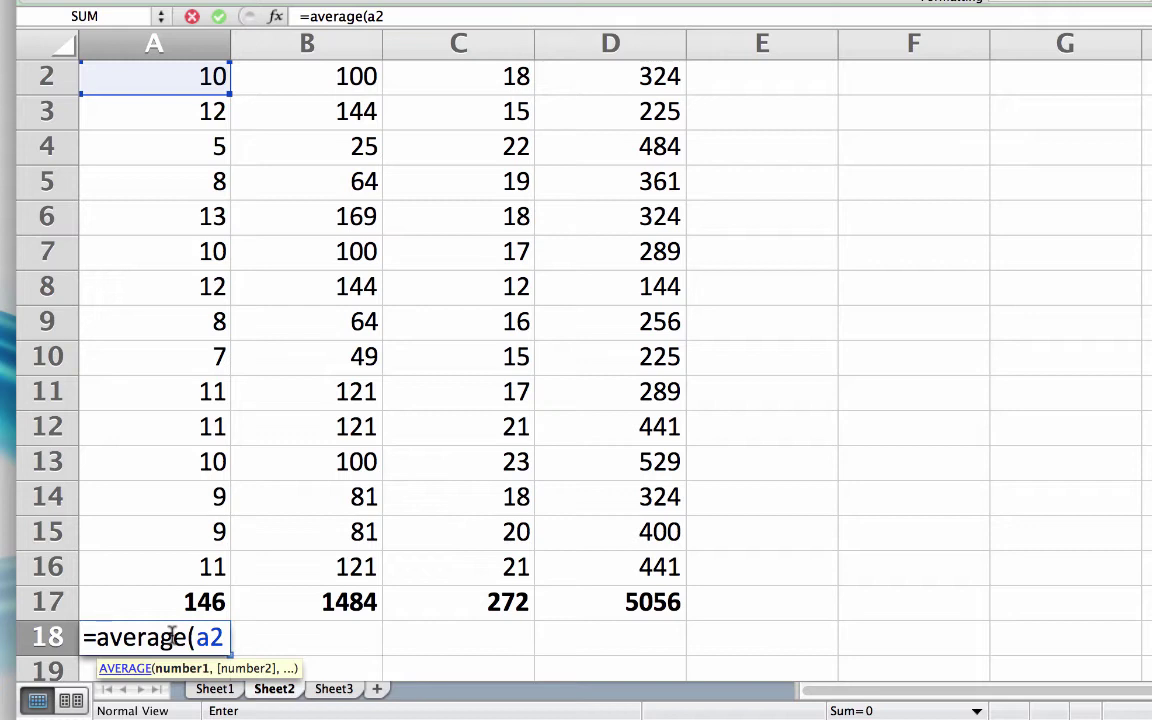
{"action": "type", "text": ":a16"}
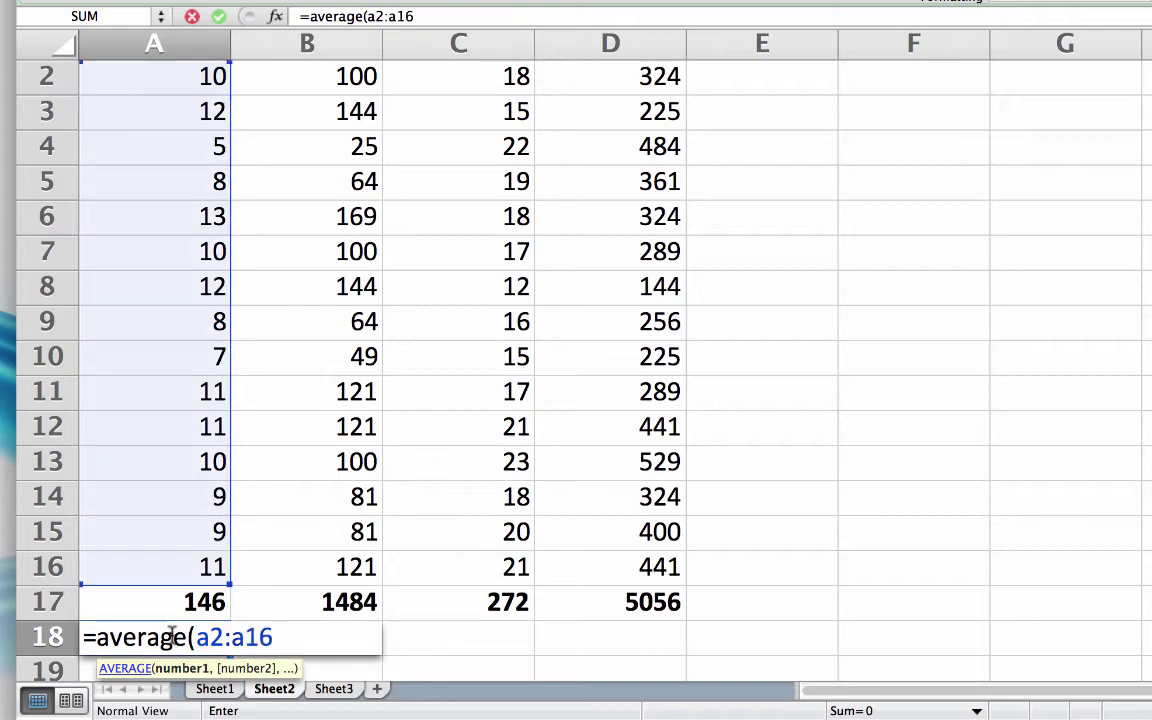
{"action": "type", "text": ")"}
{"action": "key", "text": "Return"}
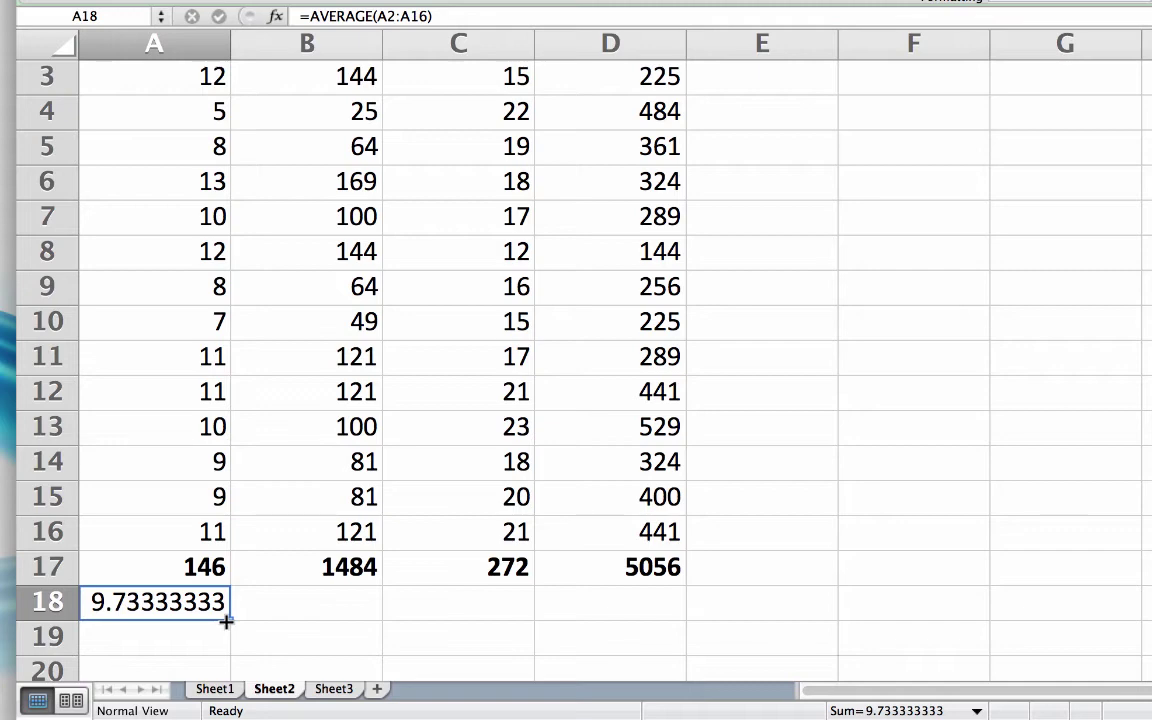
{"action": "left_click", "coordinate": [198, 634]}
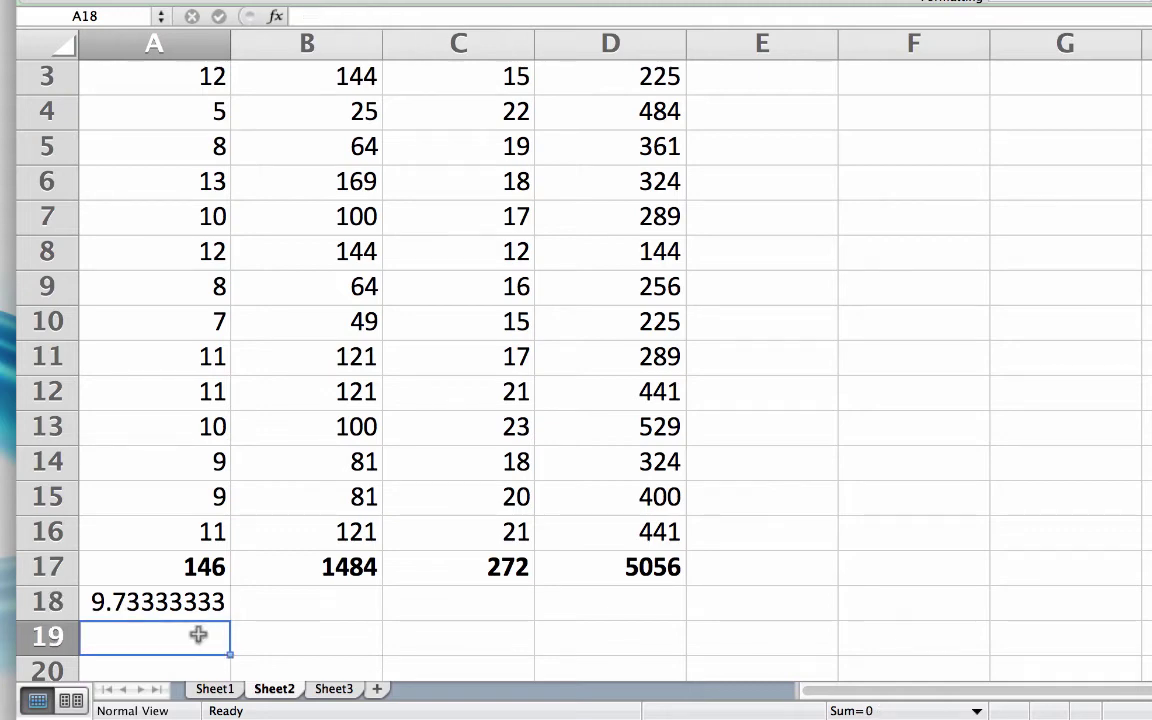
Enter =STDEV(A2:A16) in A19 (2.12019765) and =STDEV.P(A2:A16) in A20 (2.04830553)
{"action": "type", "text": "="}
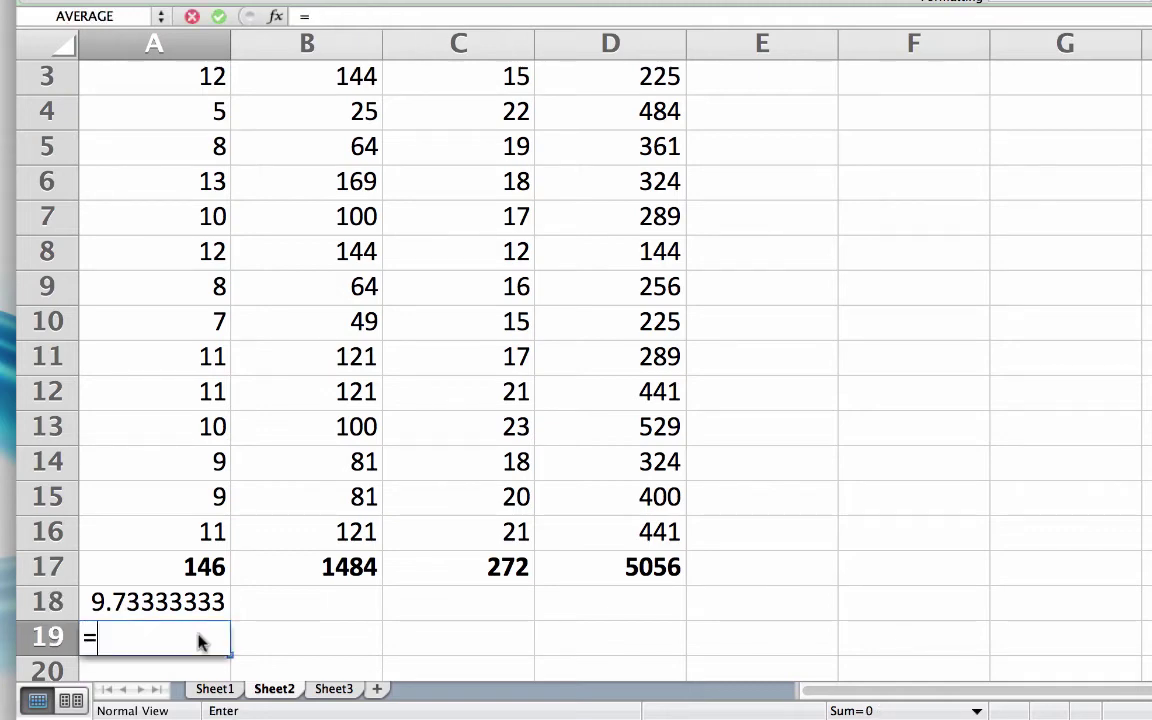
{"action": "type", "text": "stdev"}
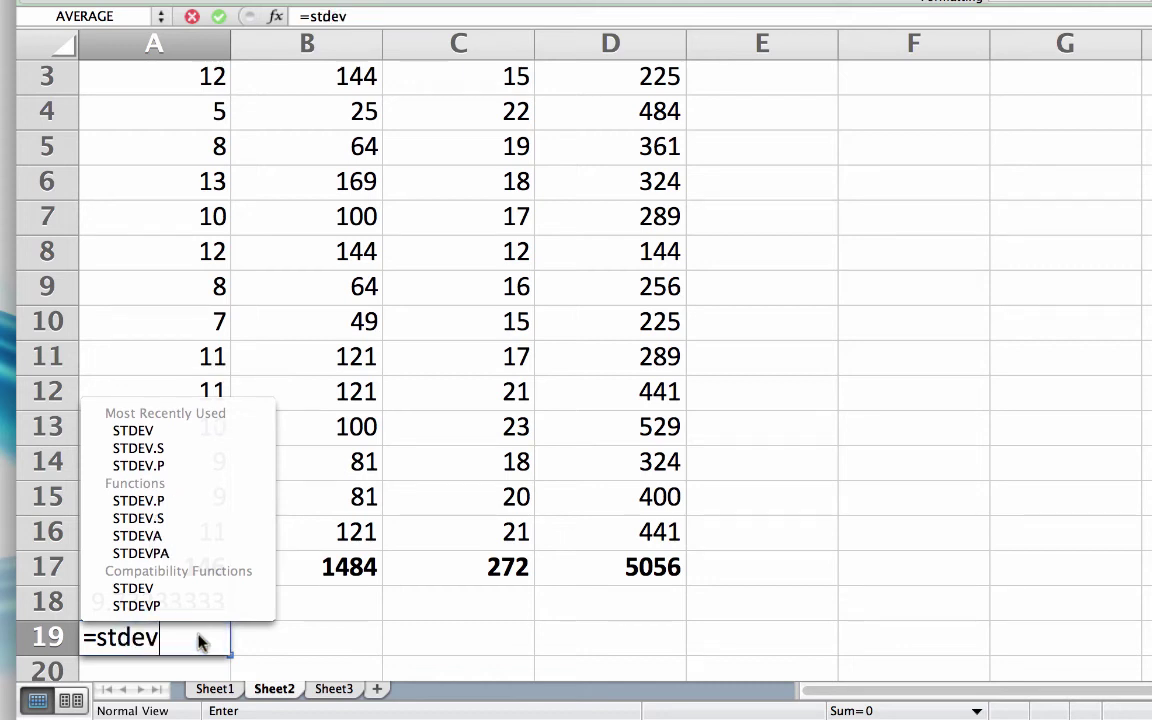
{"action": "type", "text": "("}
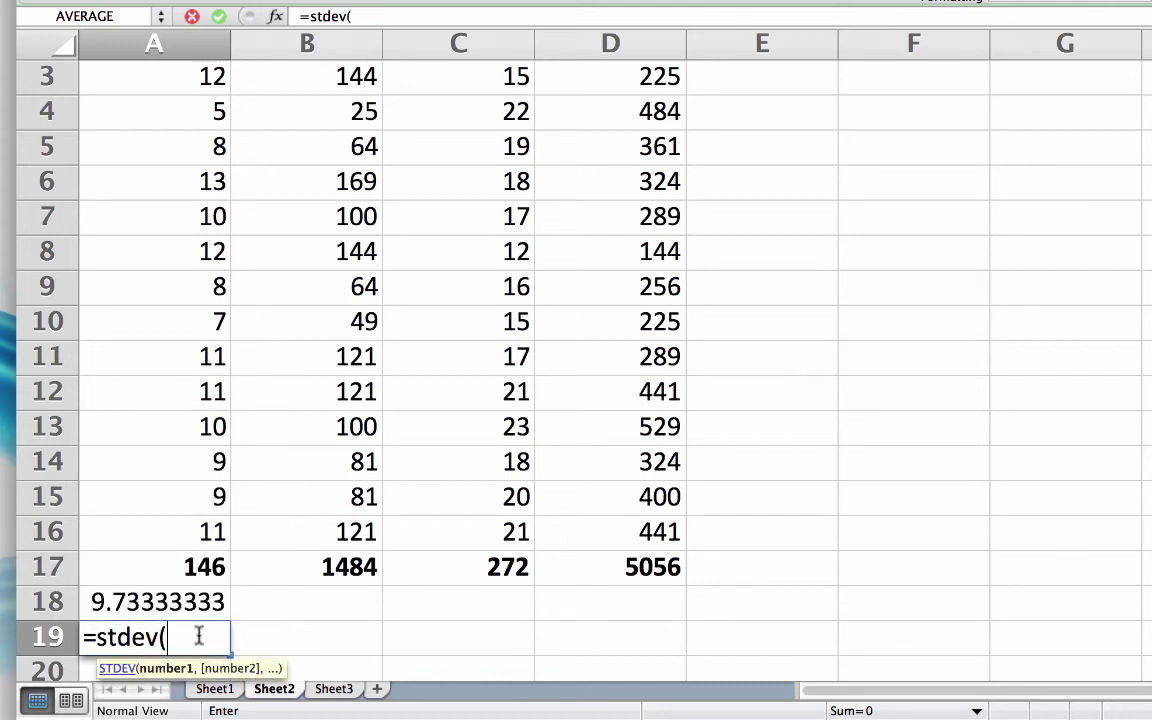
{"action": "type", "text": "a2:a16)"}
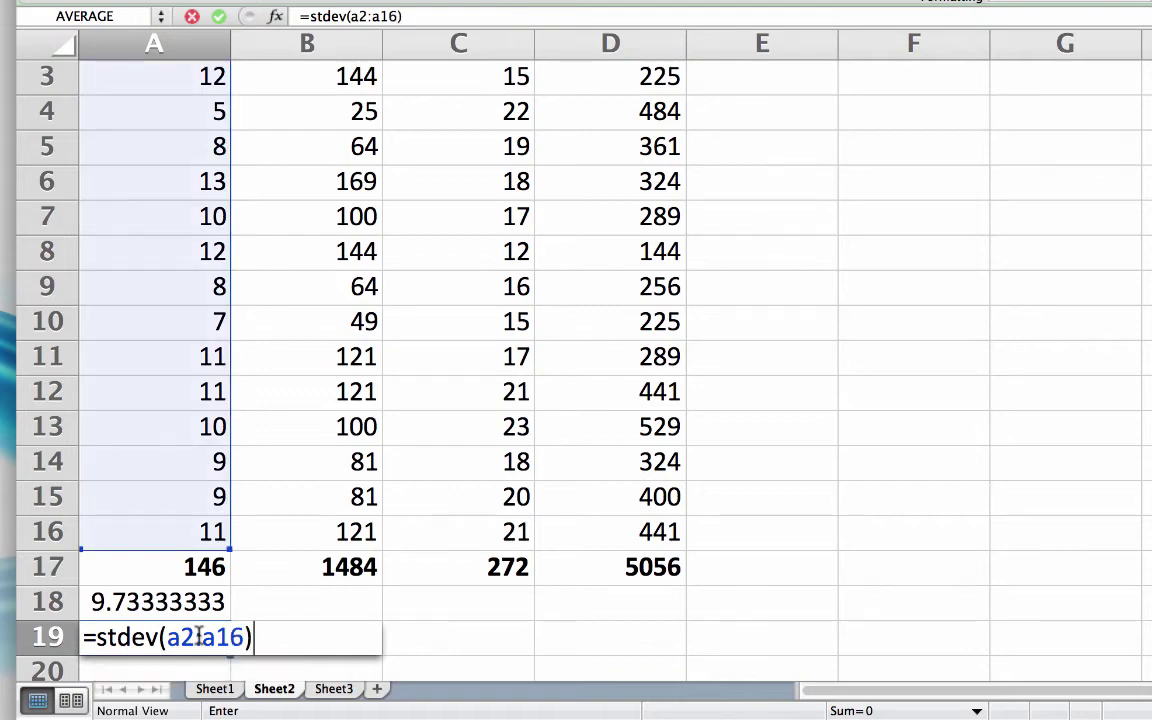
{"action": "key", "text": "Return"}
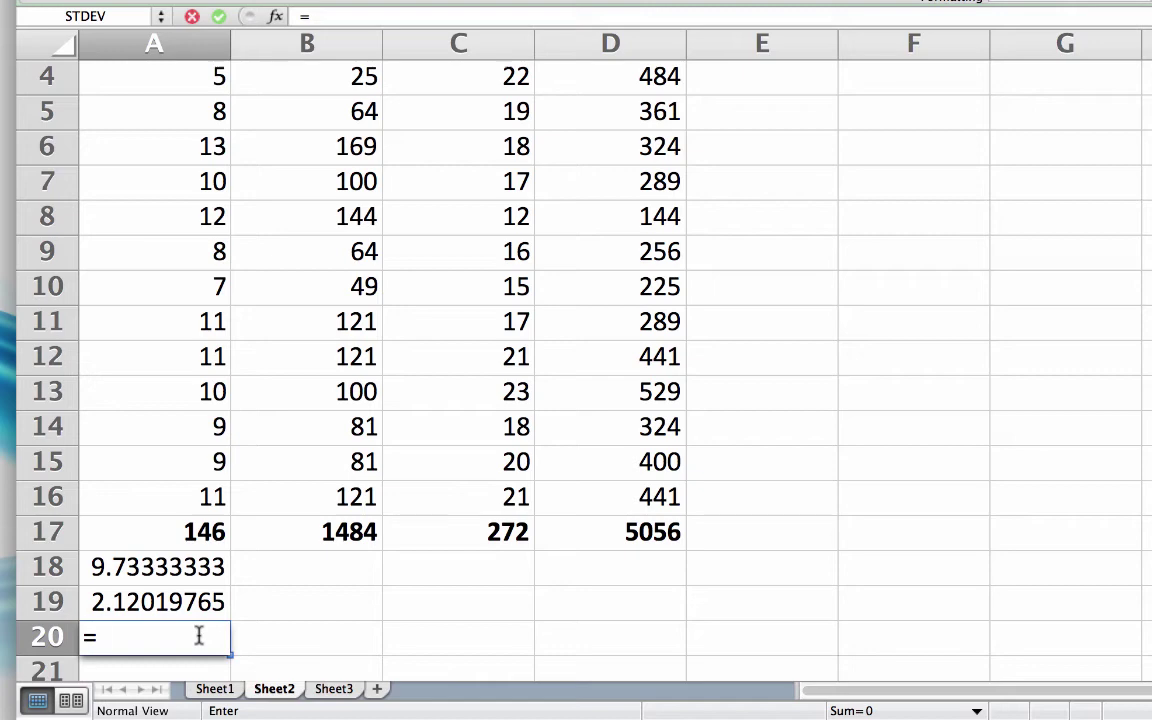
{"action": "type", "text": "stdev."}
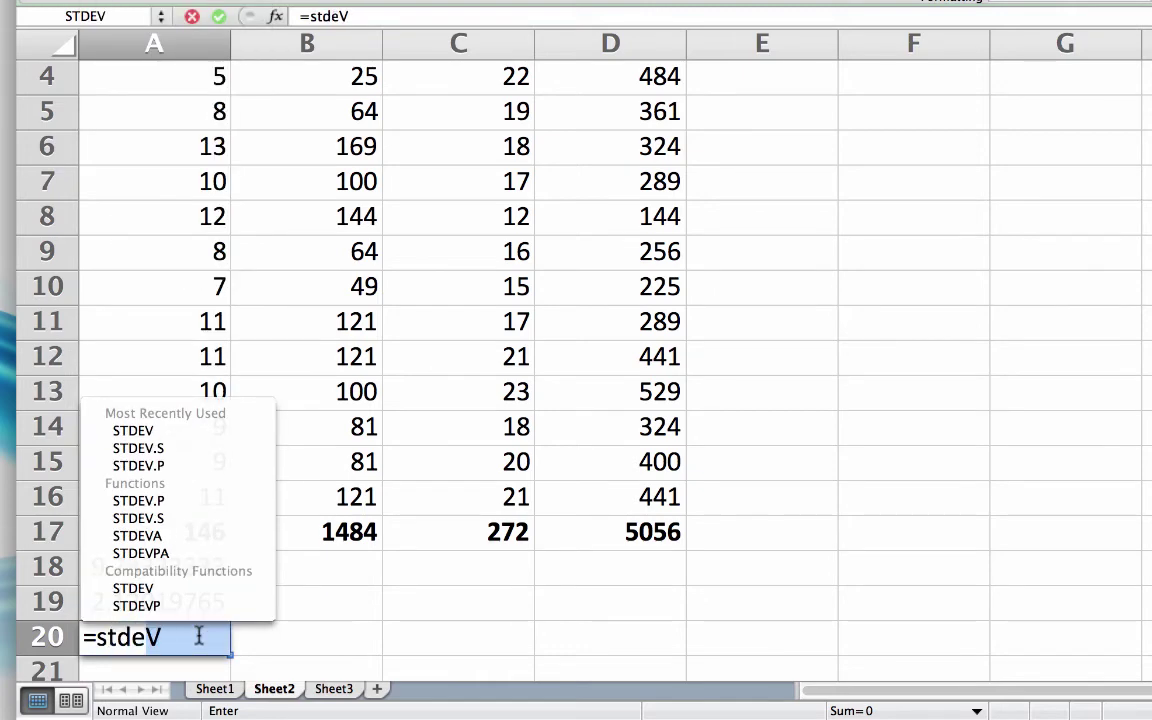
{"action": "type", "text": "p"}
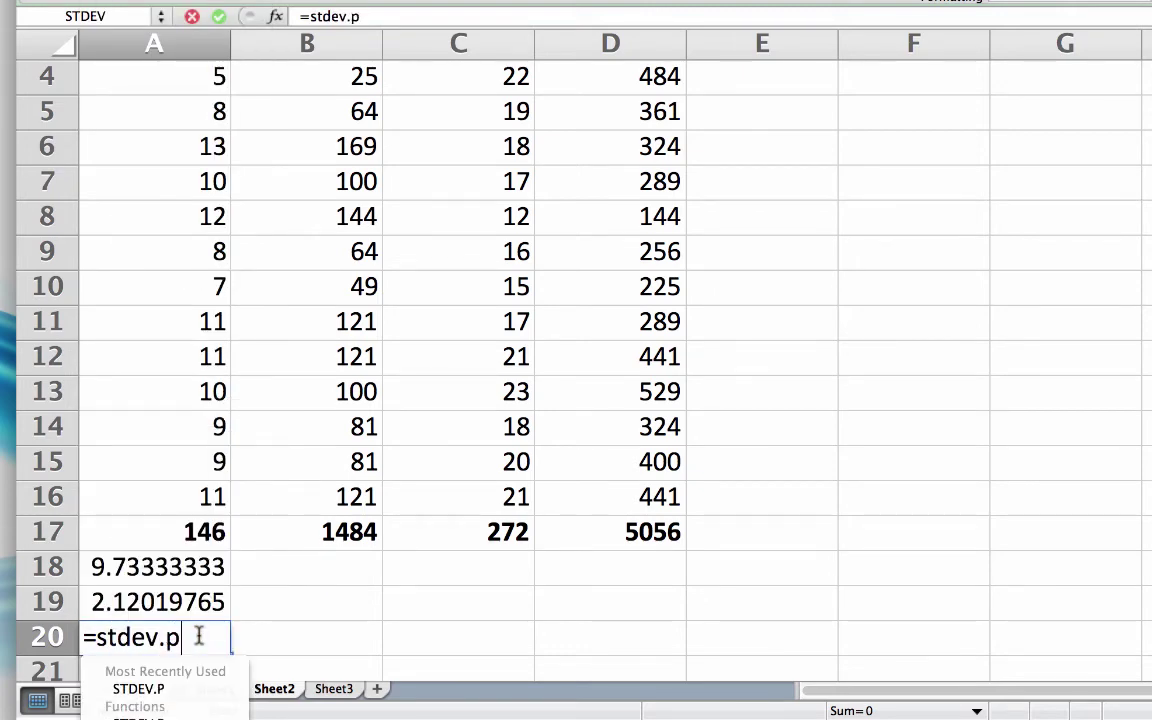
{"action": "type", "text": "(a2:"}
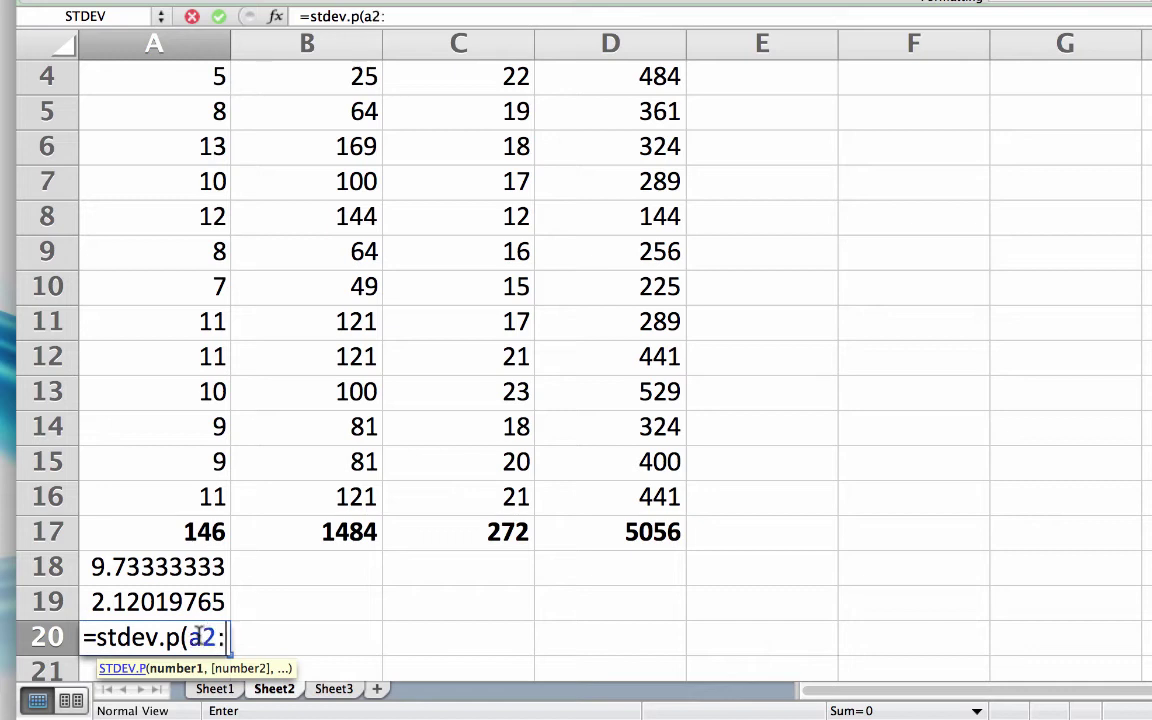
{"action": "type", "text": "a16)"}
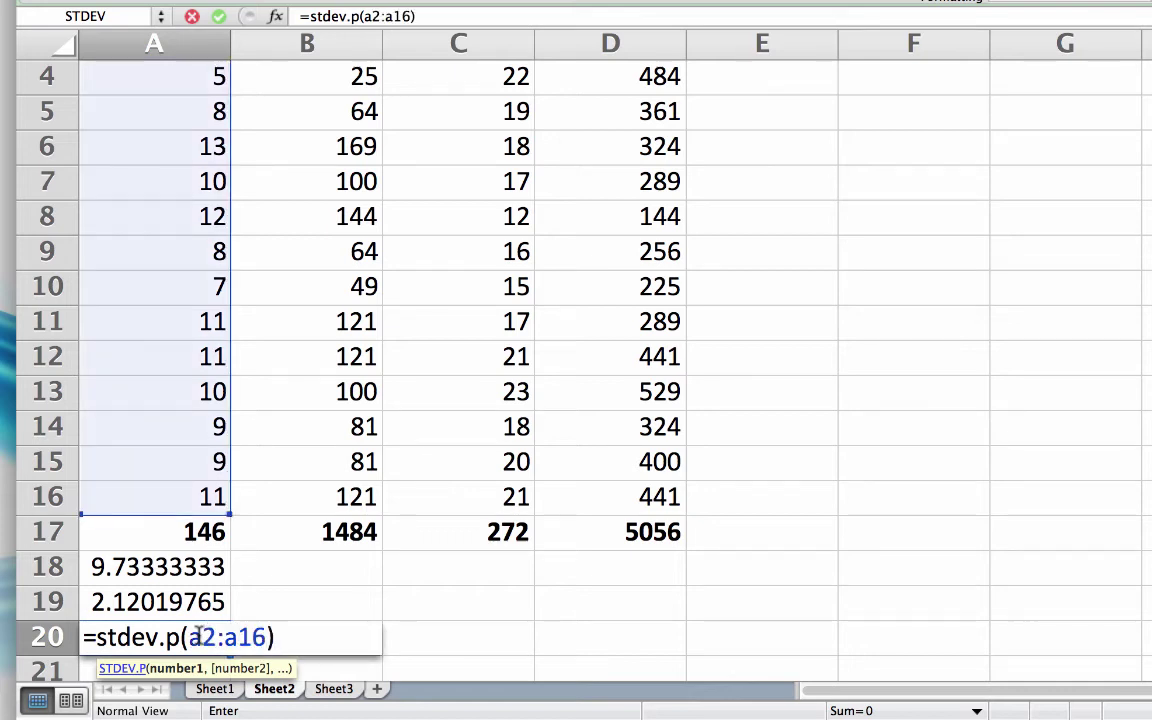
{"action": "key", "text": "Return"}
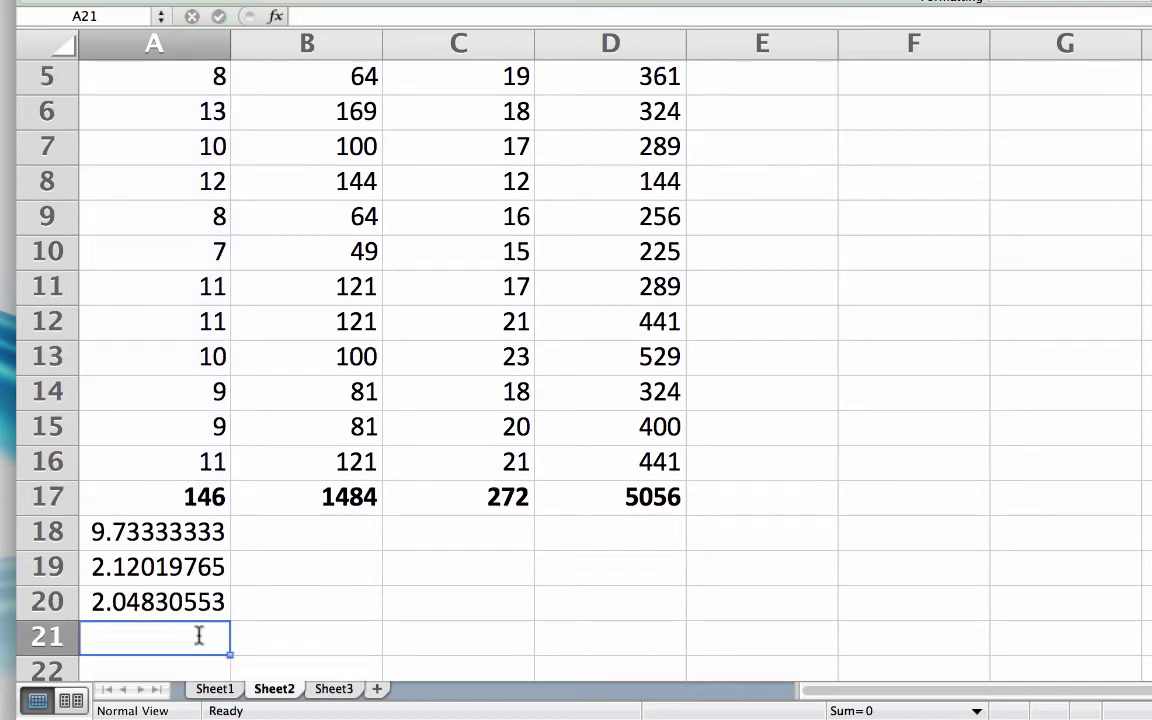